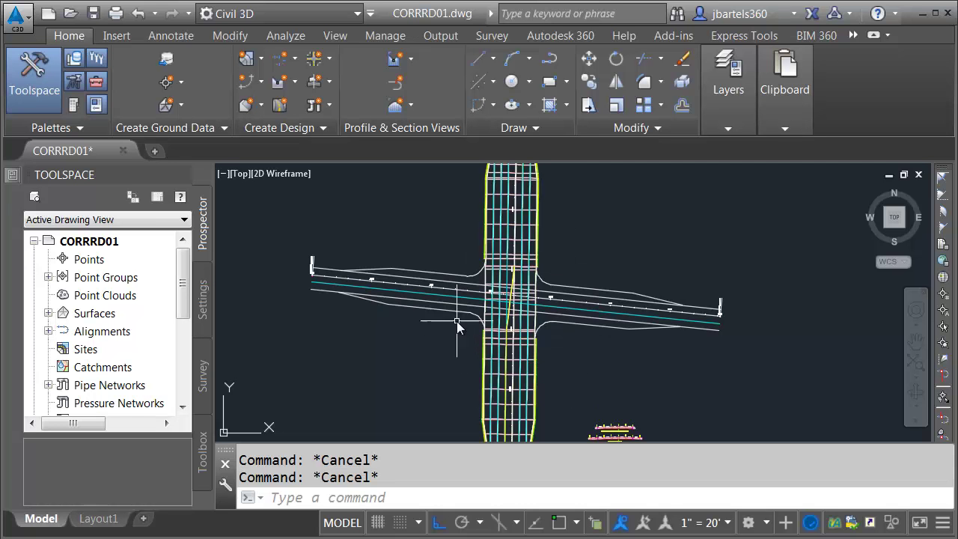
- Zoom and pan from the intersection plan over to the Primary St and Secondary St profile views
scroll(452, 314, up, 5)
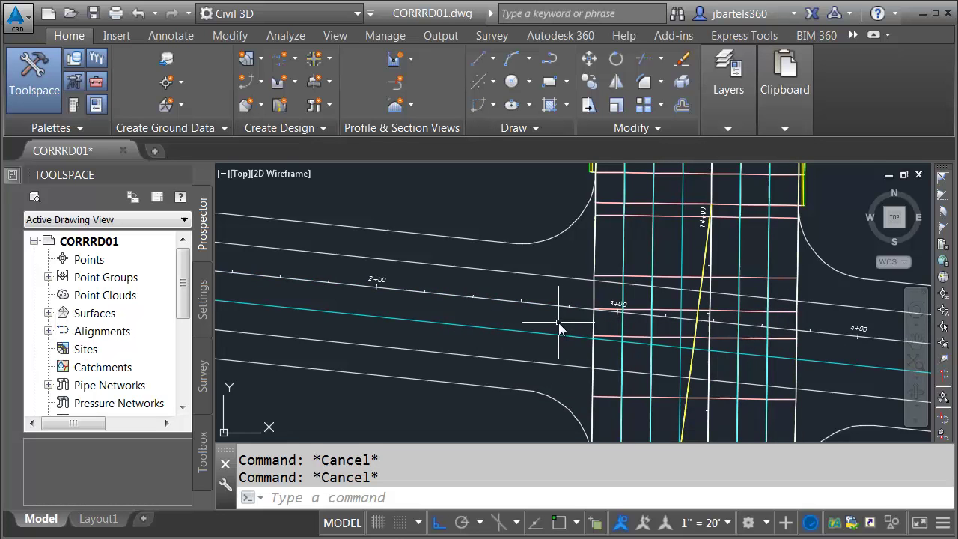
scroll(557, 327, down, 3)
middle_drag(781, 309, 378, 327)
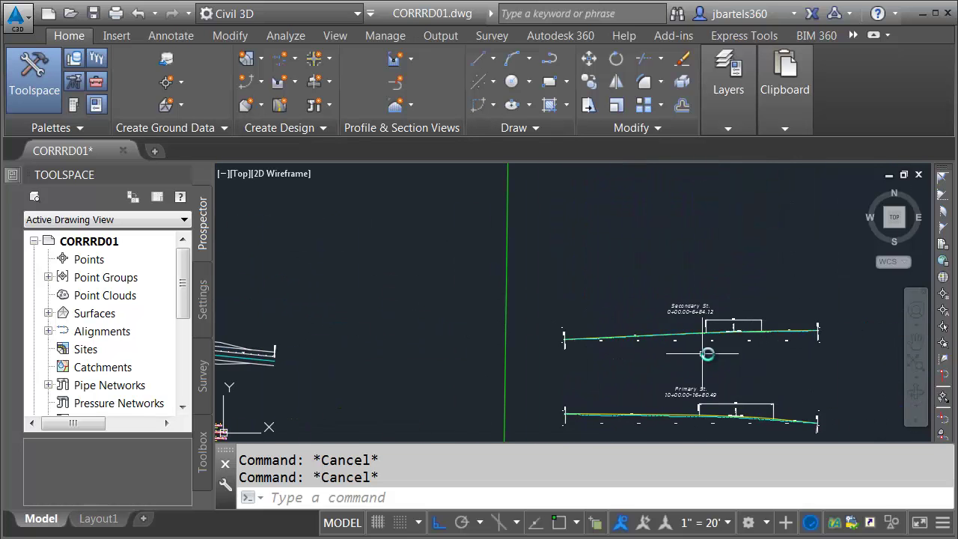
scroll(707, 353, up, 8)
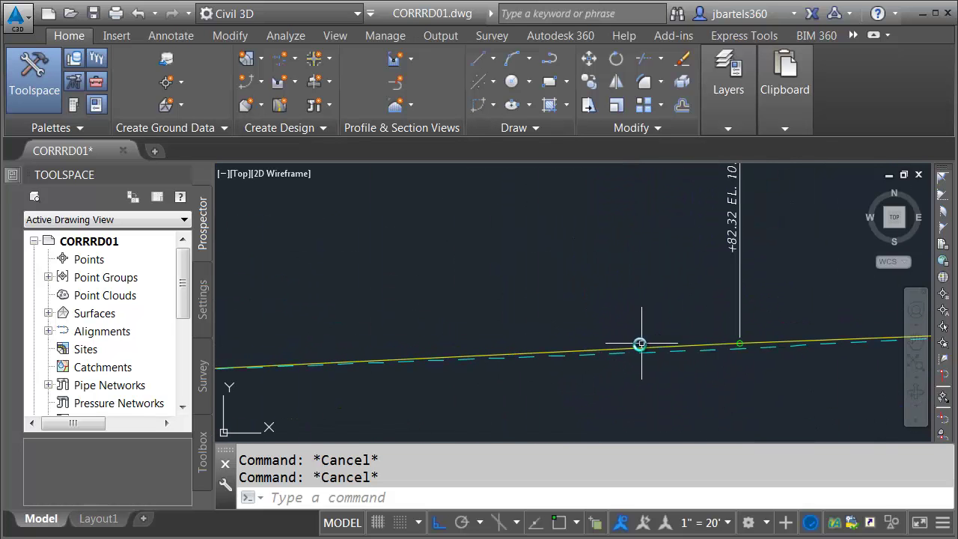
click(629, 346)
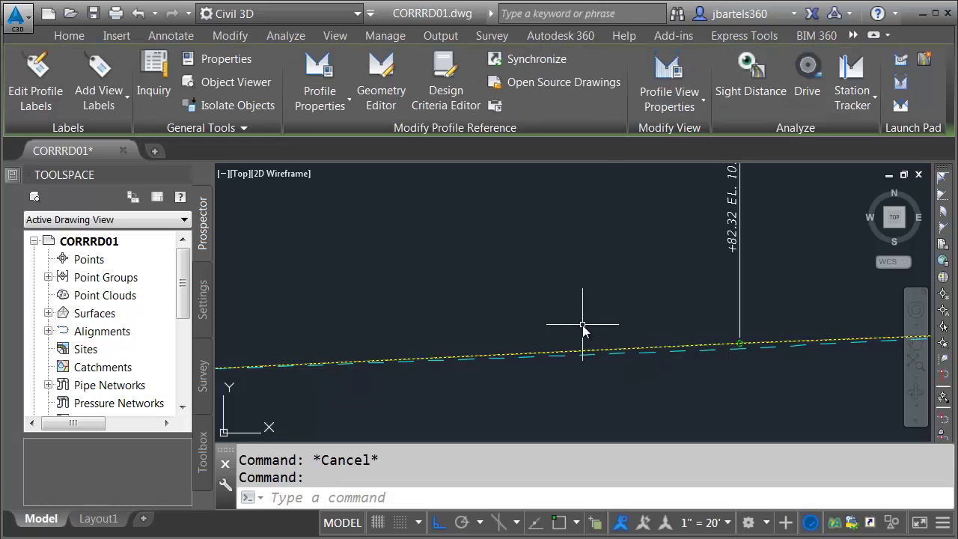
click(386, 80)
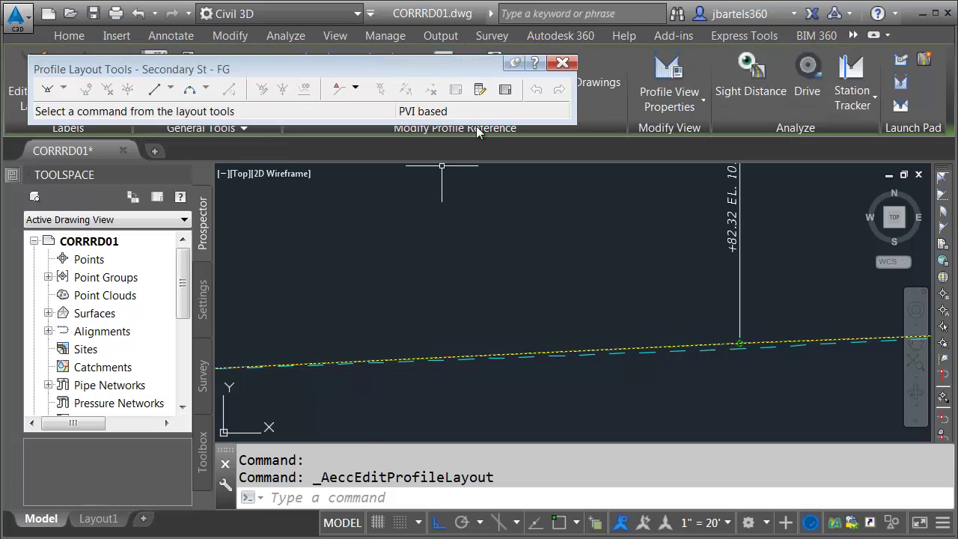
click(506, 89)
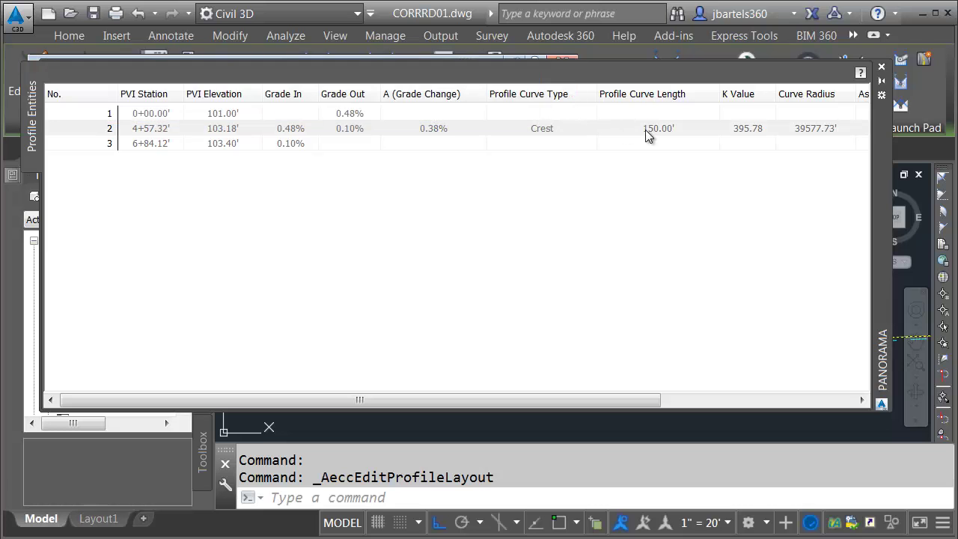
click(881, 66)
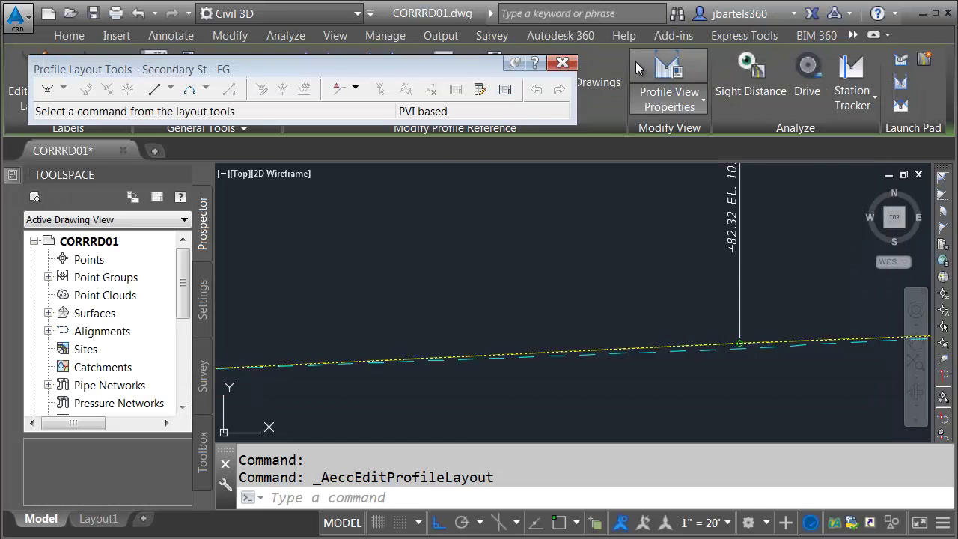
key(Escape)
key(Escape)
- Center the road intersection plan and expand the Surfaces list in Prospector
scroll(593, 330, down, 4)
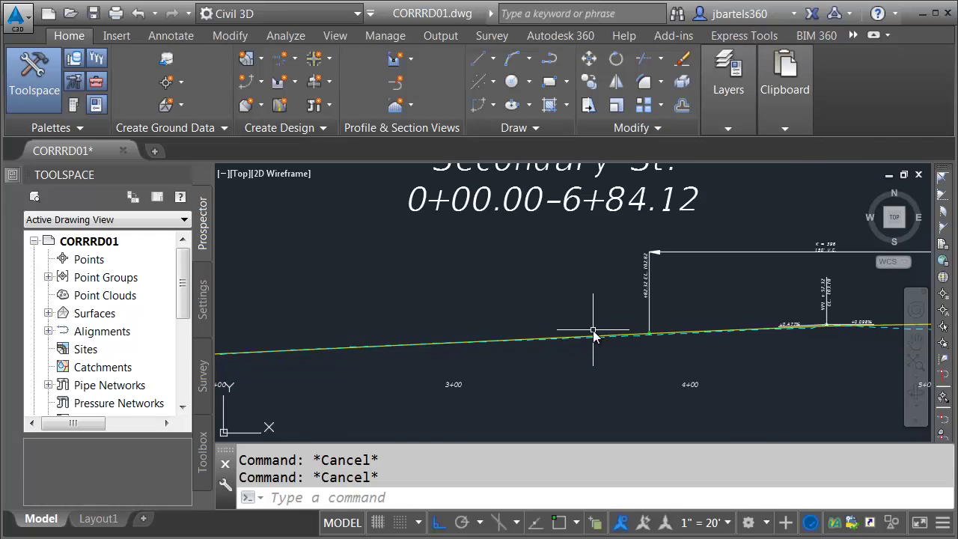
scroll(592, 330, down, 3)
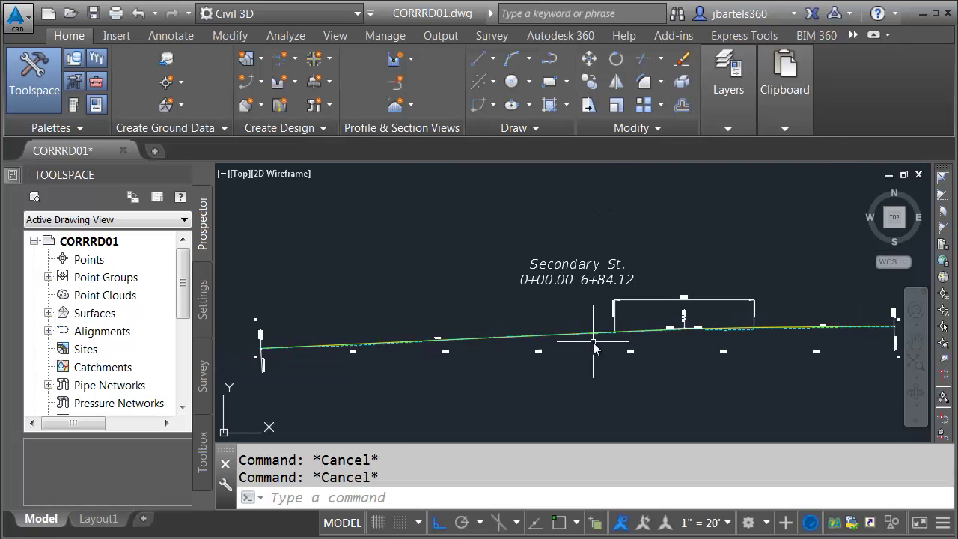
scroll(592, 344, down, 3)
scroll(588, 352, down, 3)
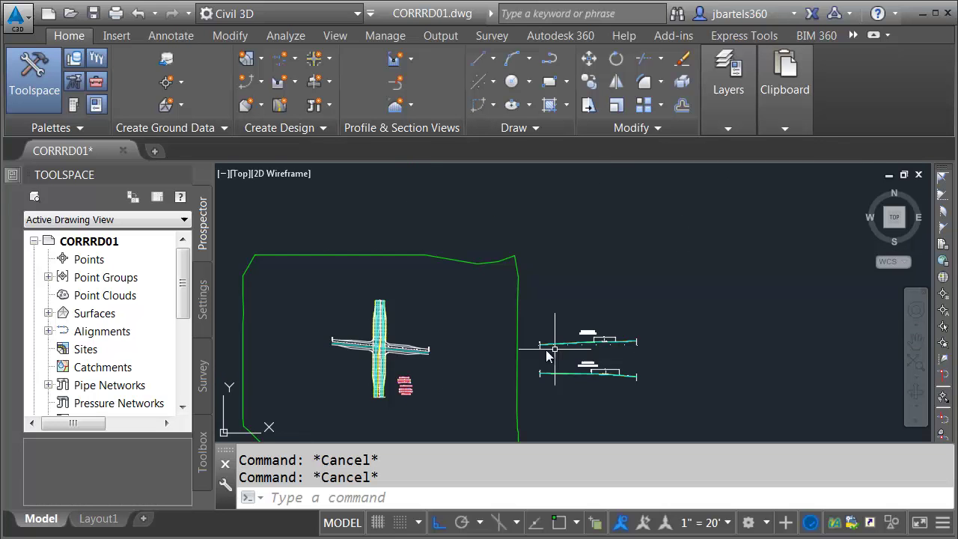
scroll(367, 340, up, 6)
middle_drag(406, 350, 417, 314)
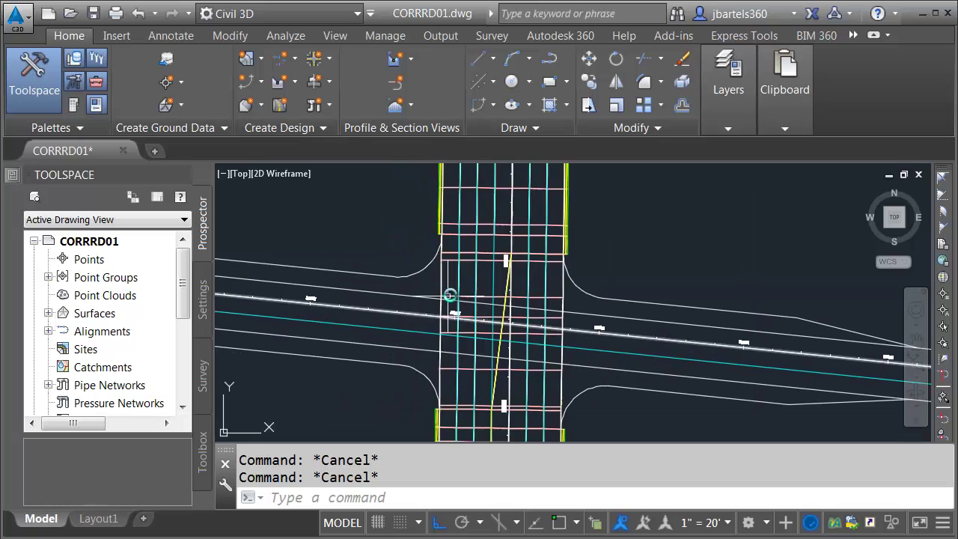
mouse_move(451, 279)
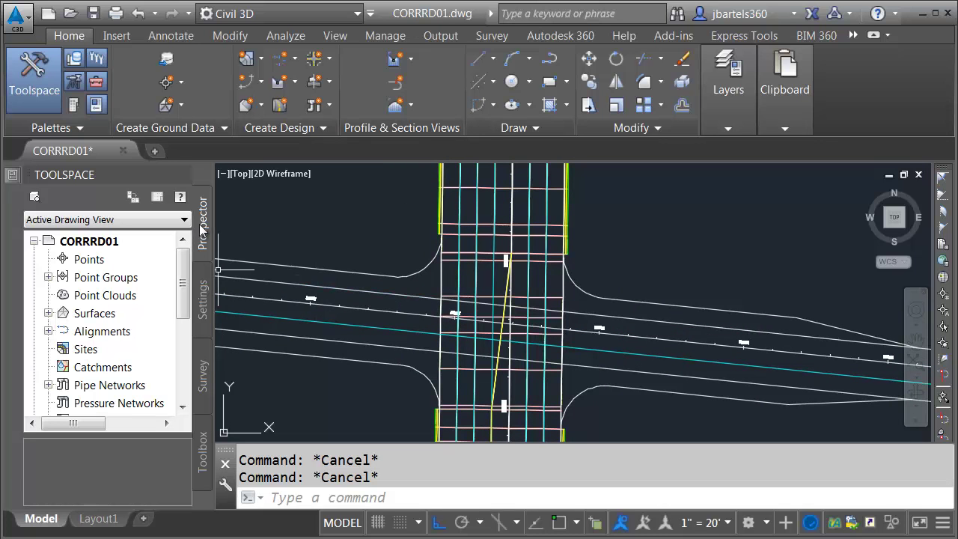
click(48, 313)
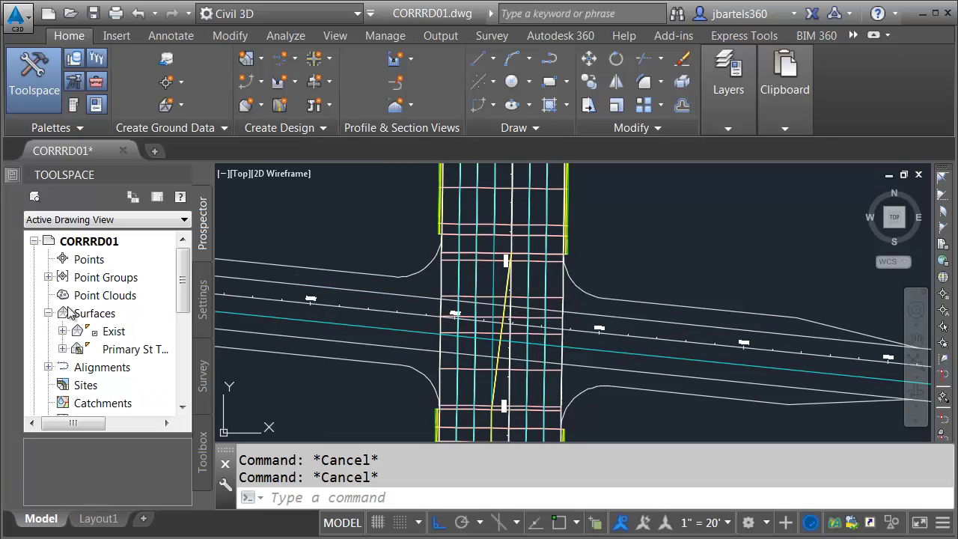
- Give the Primary St TOP surface the Triangles 1-1 Existing [Orange] style
right_click(112, 355)
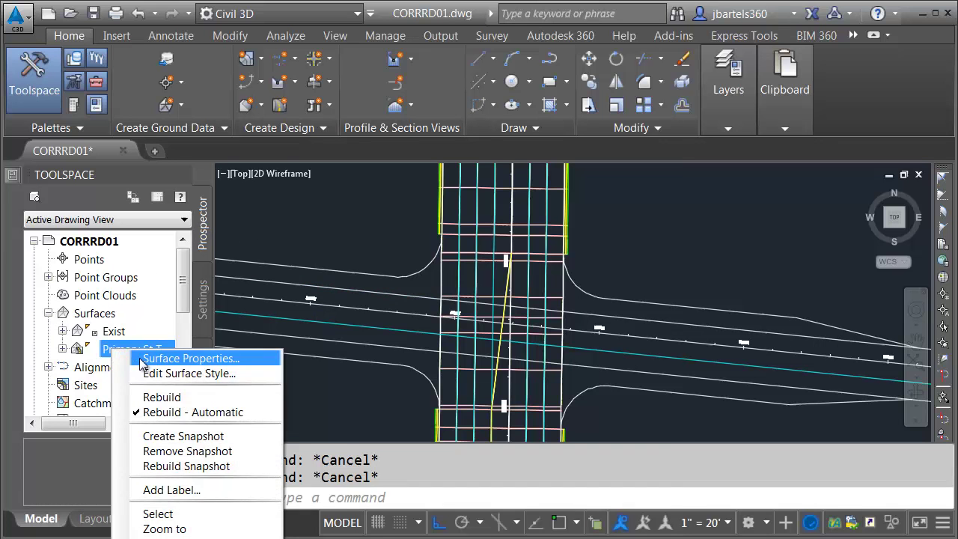
click(255, 357)
click(291, 304)
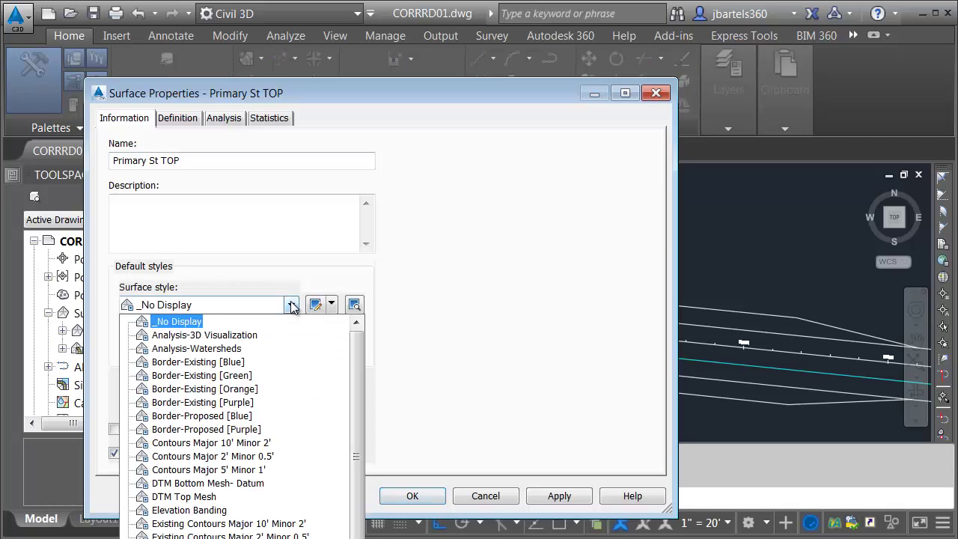
drag(356, 364, 357, 427)
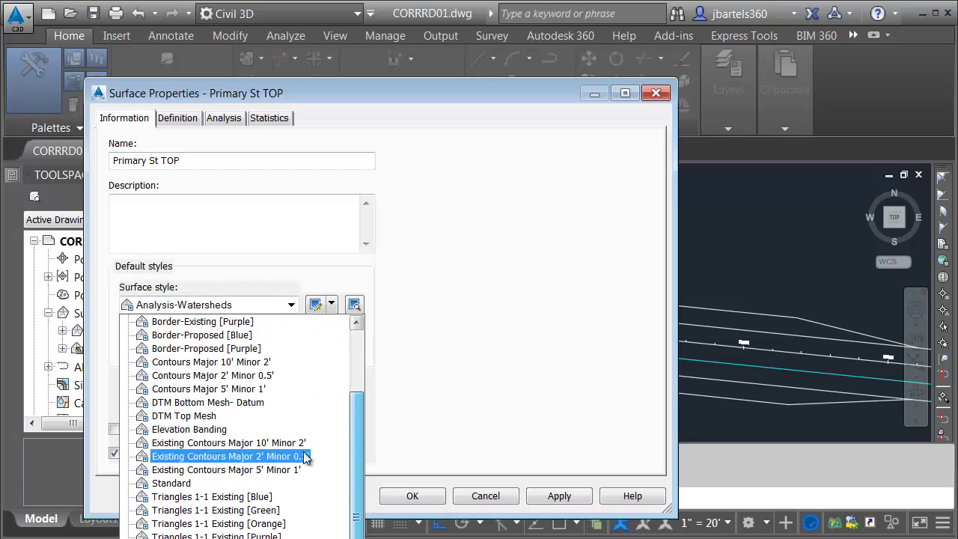
click(244, 524)
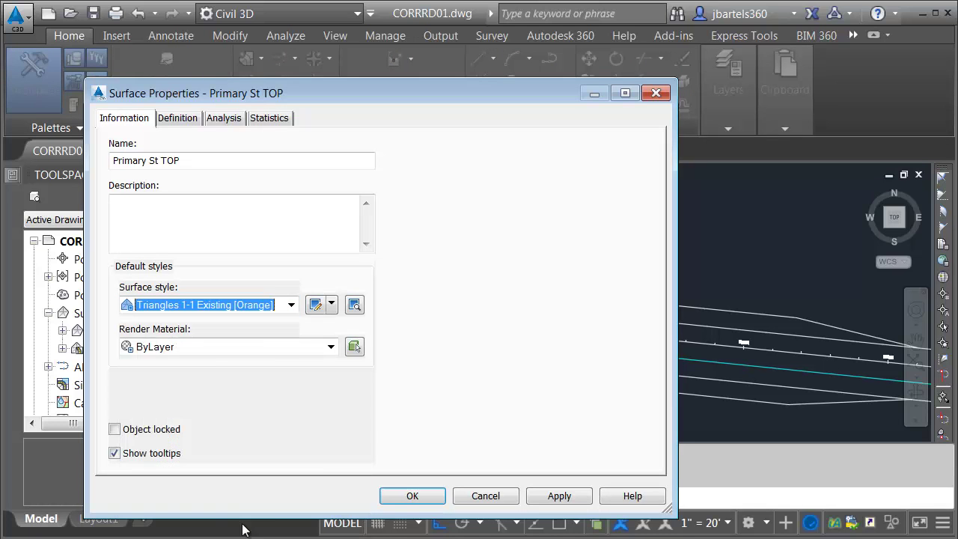
click(410, 495)
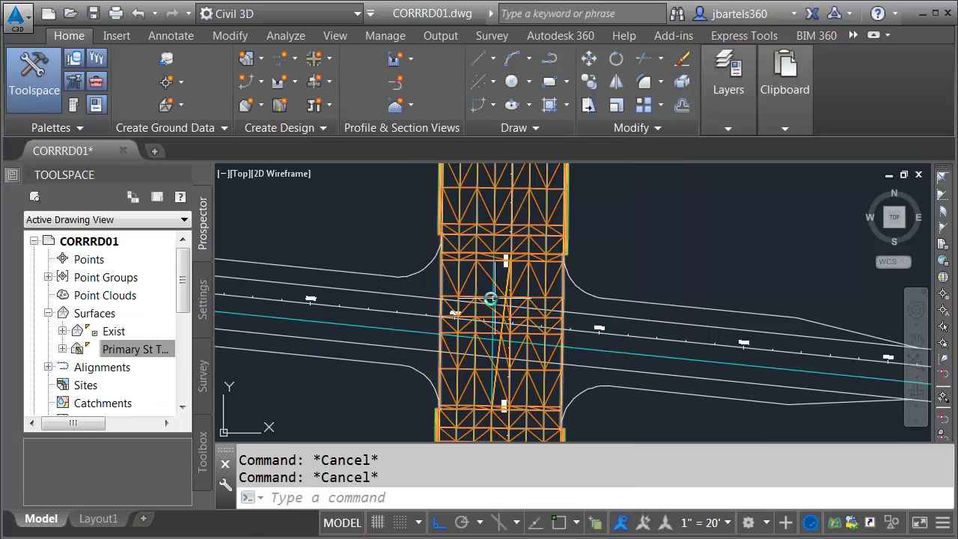
- Zoom and pan to view the whole site, then center the intersection plan
scroll(472, 300, up, 2)
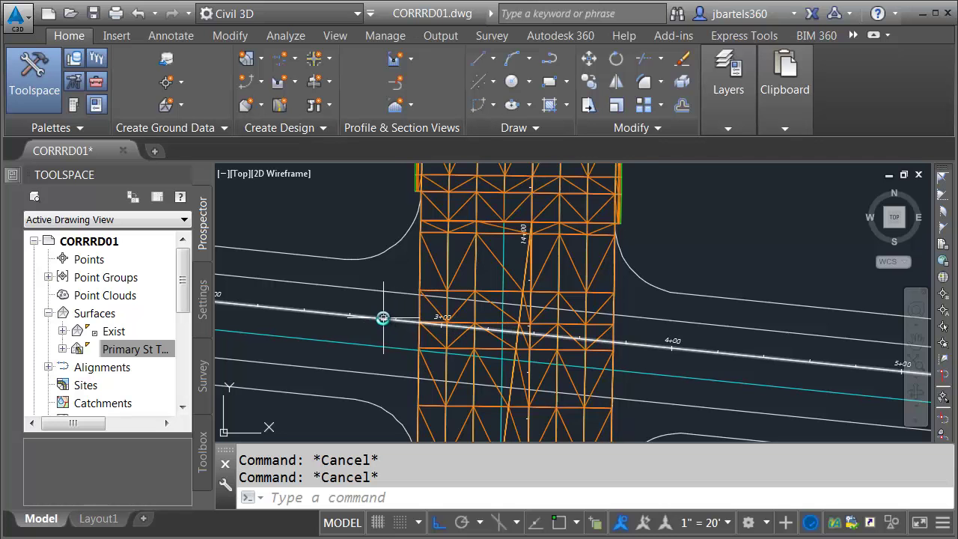
scroll(382, 318, down, 8)
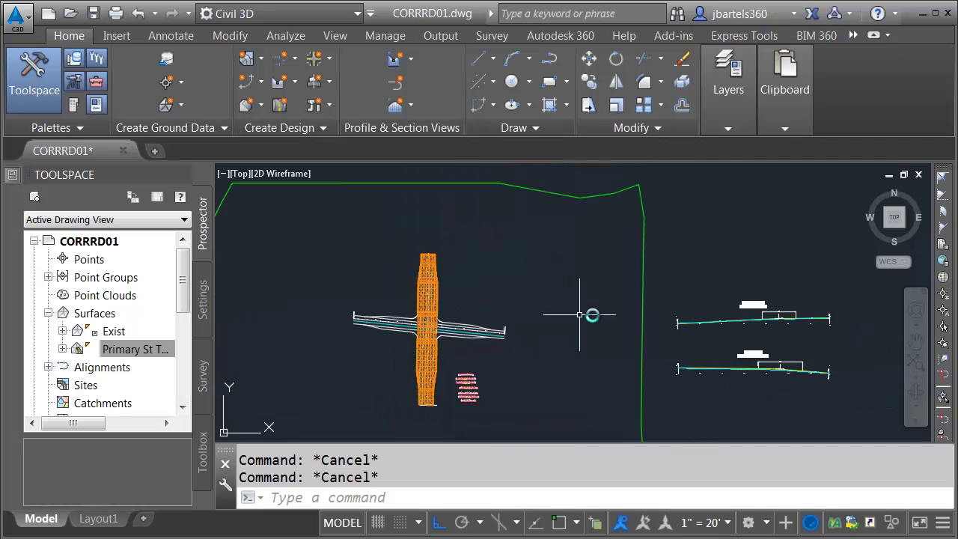
middle_drag(588, 316, 390, 308)
scroll(580, 316, up, 10)
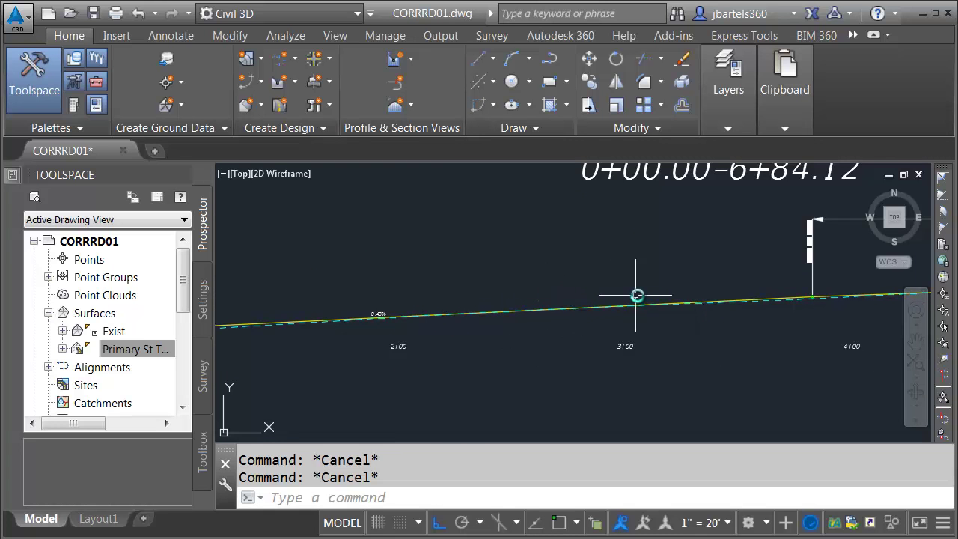
scroll(645, 321, down, 6)
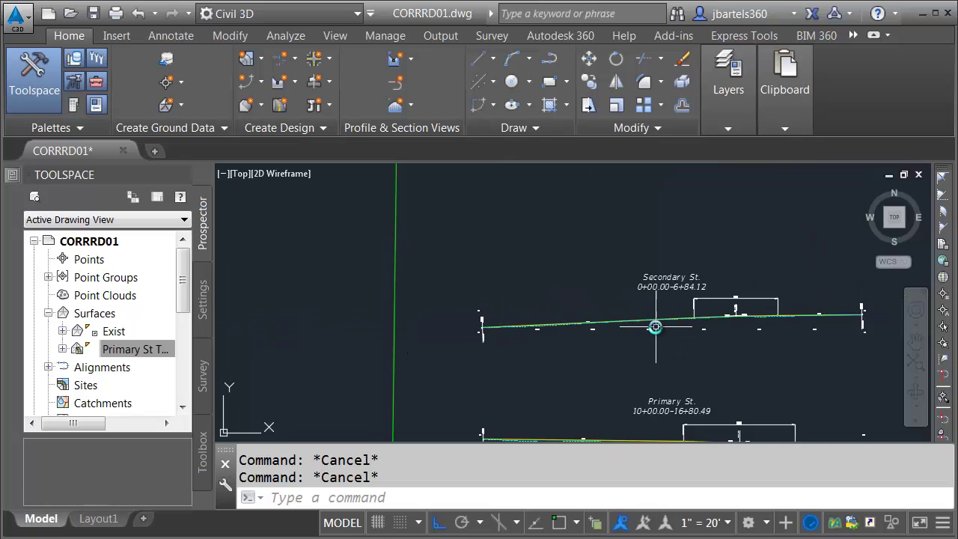
scroll(321, 332, up, 8)
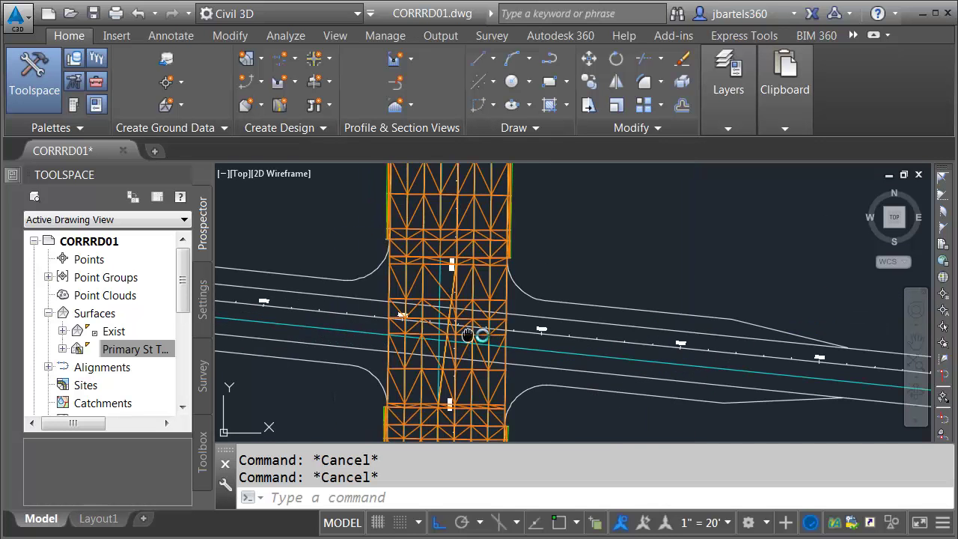
middle_drag(556, 308, 601, 307)
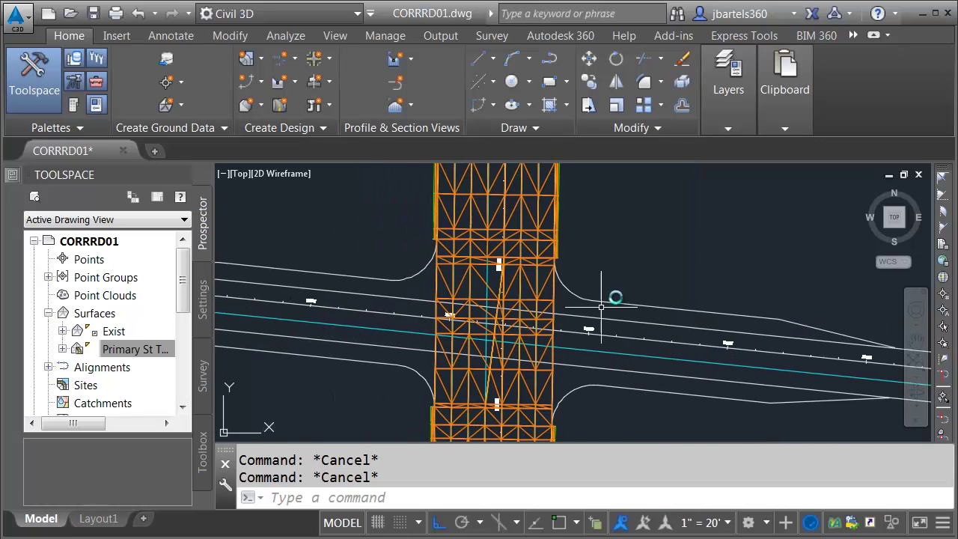
- Save the drawing and scroll the Prospector tree down to Data Shortcuts
click(93, 13)
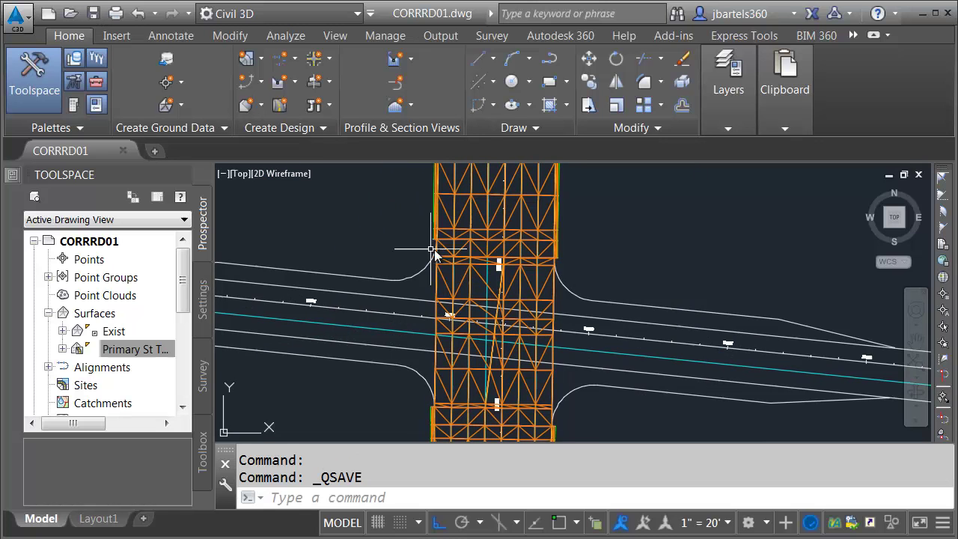
mouse_move(373, 239)
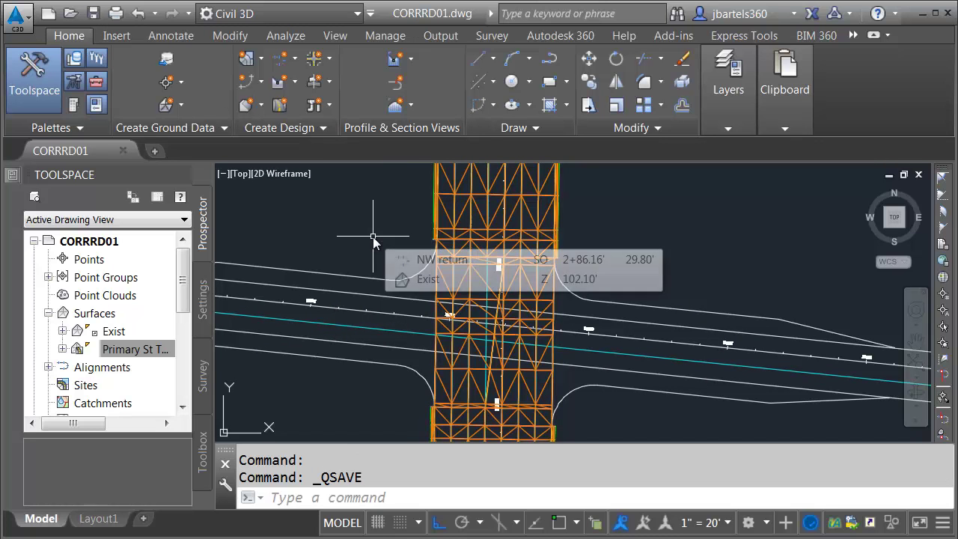
drag(182, 282, 181, 370)
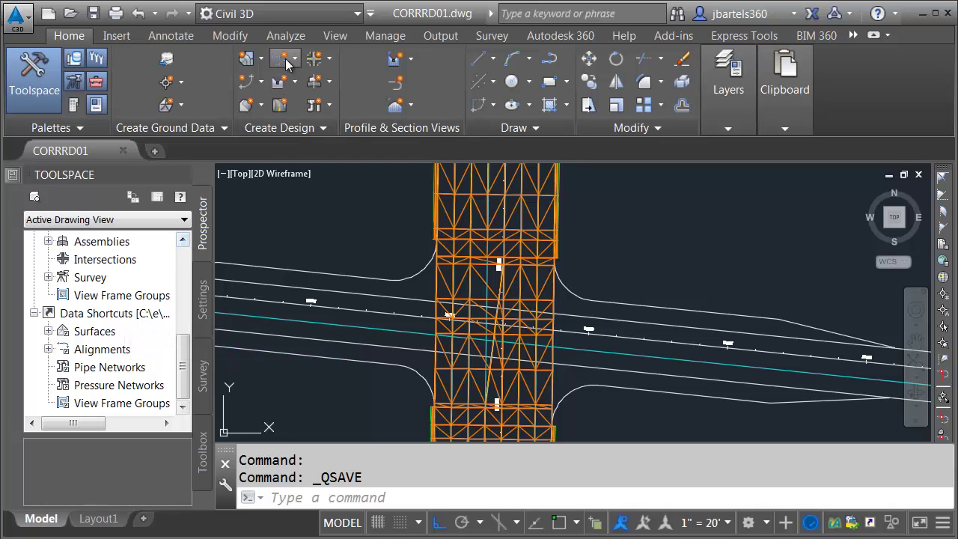
click(379, 37)
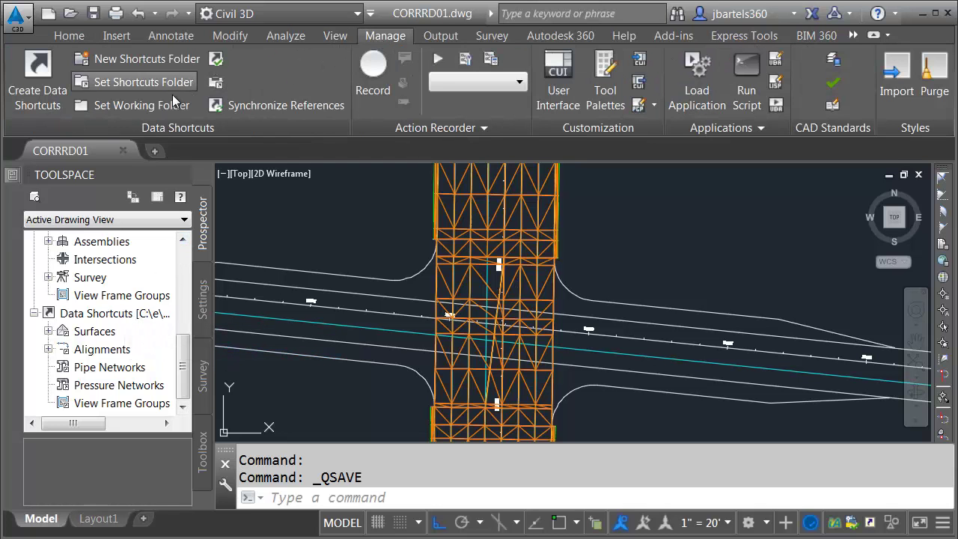
click(137, 104)
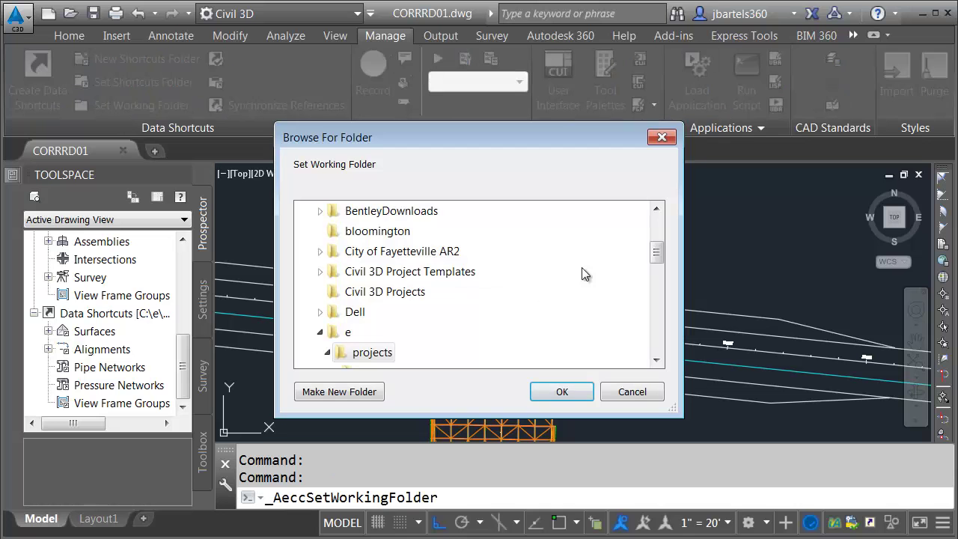
mouse_move(661, 256)
mouse_down()
mouse_move(665, 238)
mouse_move(665, 264)
mouse_up()
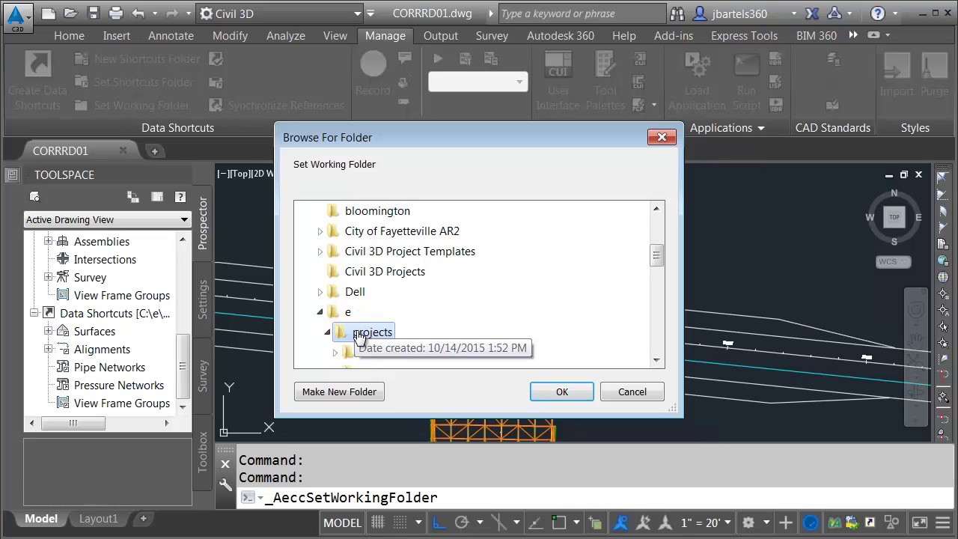
drag(659, 261, 660, 269)
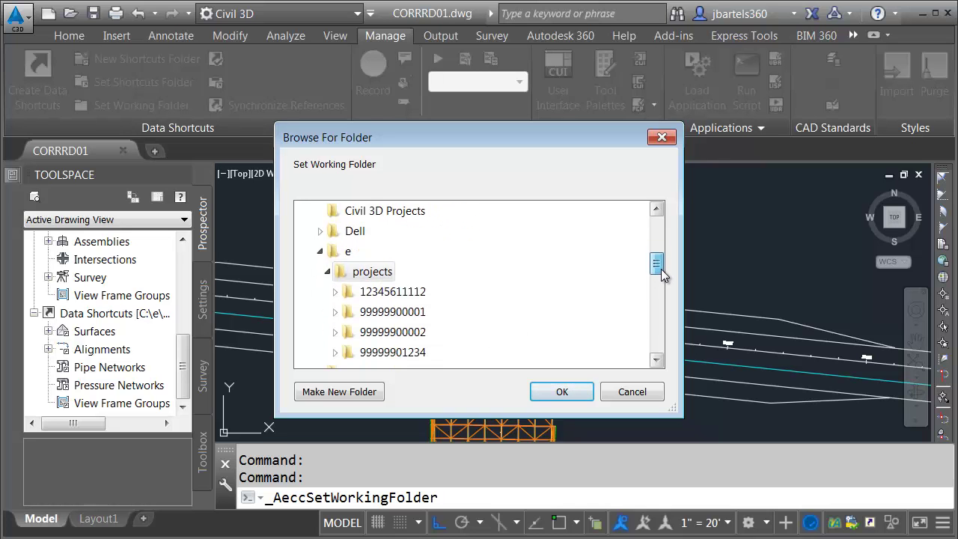
click(568, 392)
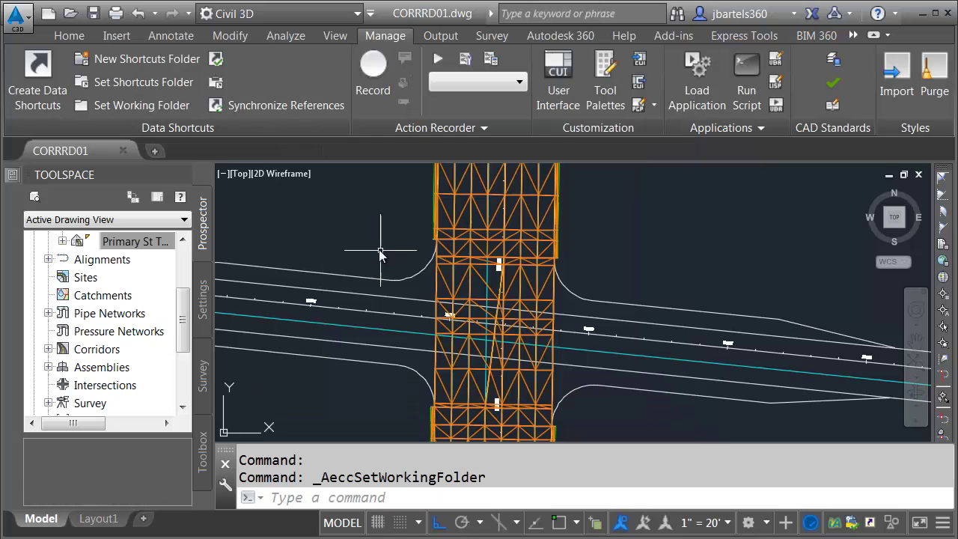
click(125, 82)
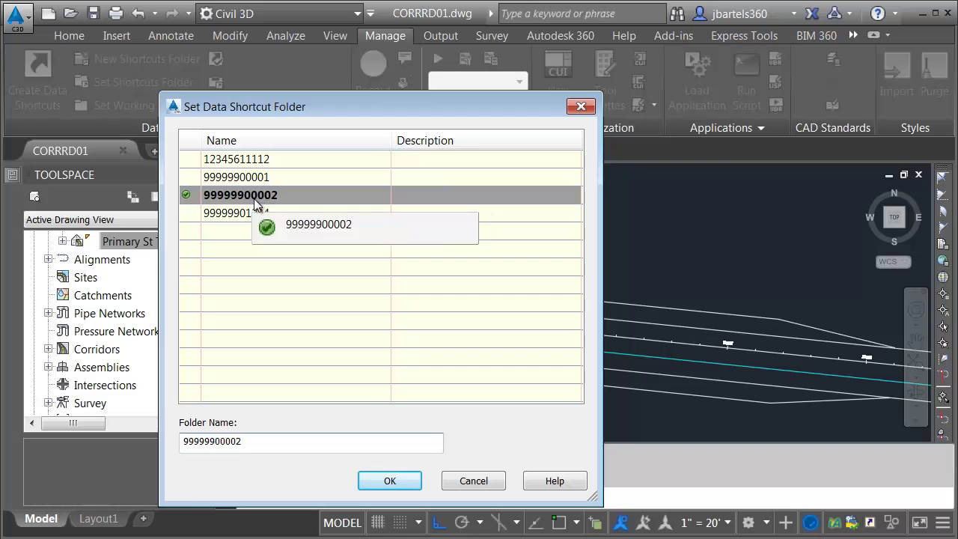
click(389, 486)
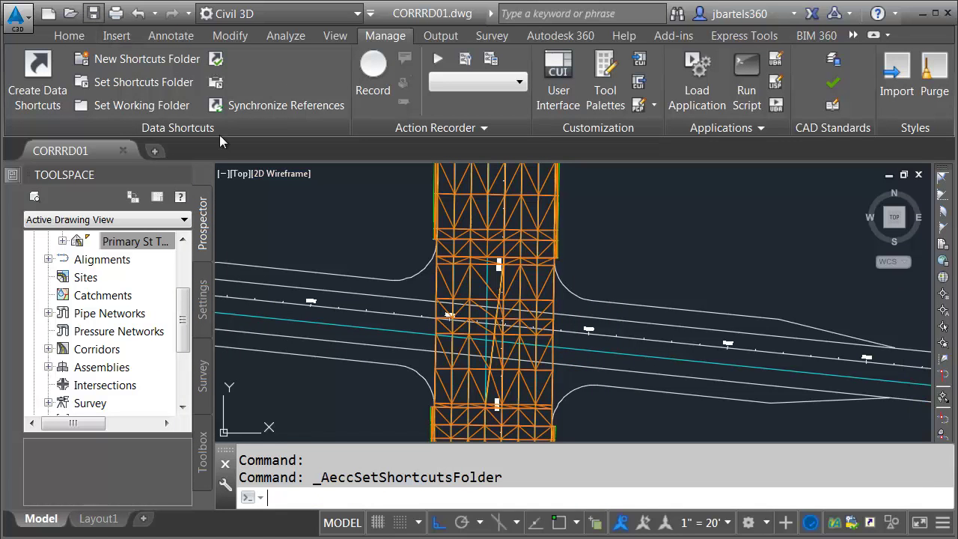
- Save, create a Primary St TOP surface data shortcut, and list it under Data Shortcuts > Surfaces
key(ctrl+s)
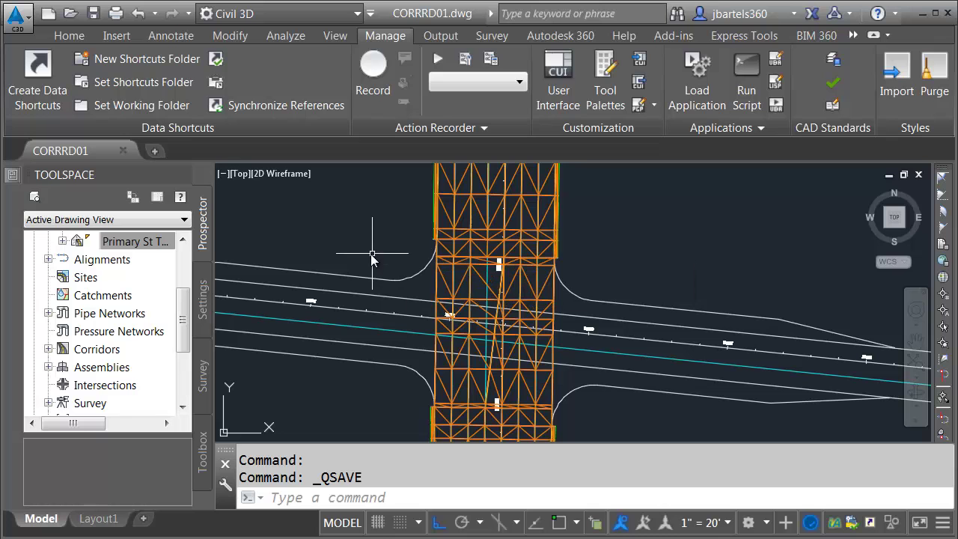
click(37, 75)
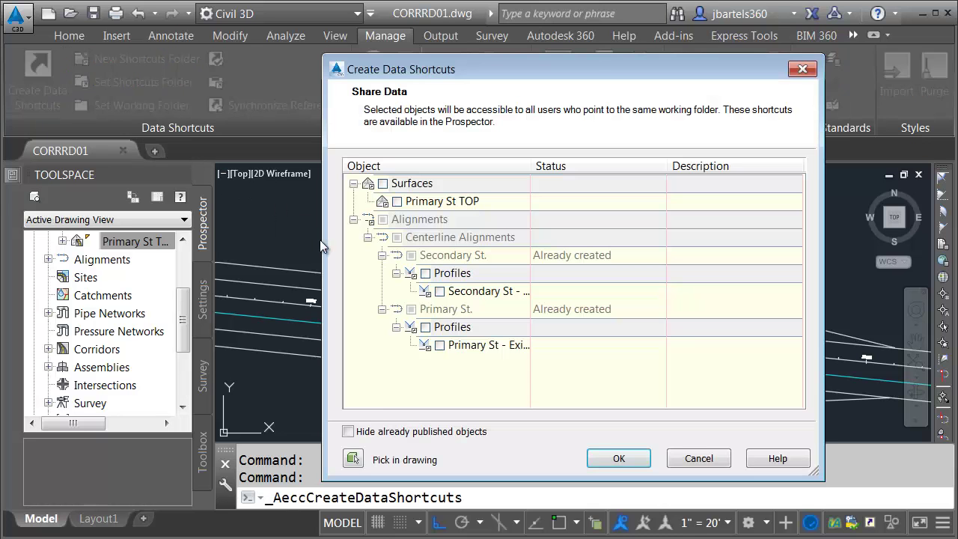
click(383, 183)
click(396, 201)
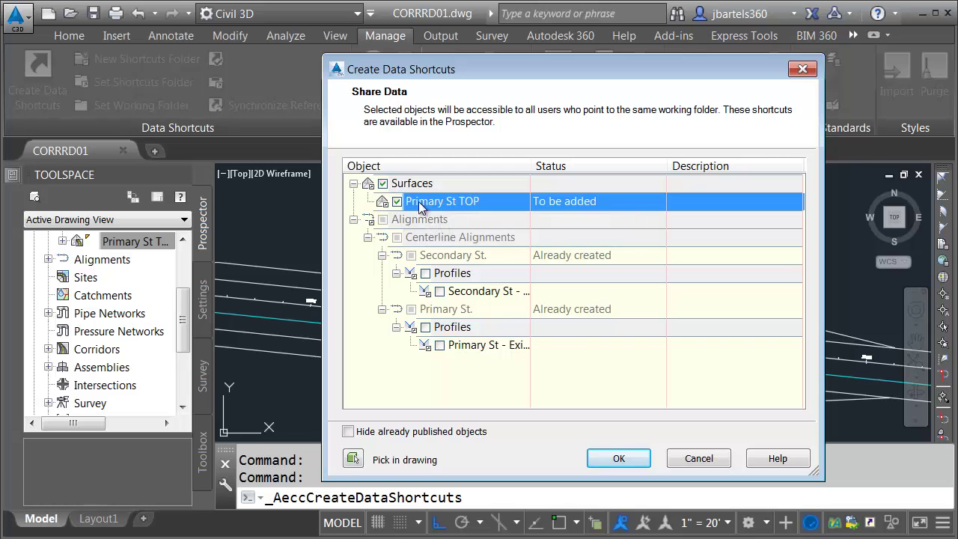
click(599, 452)
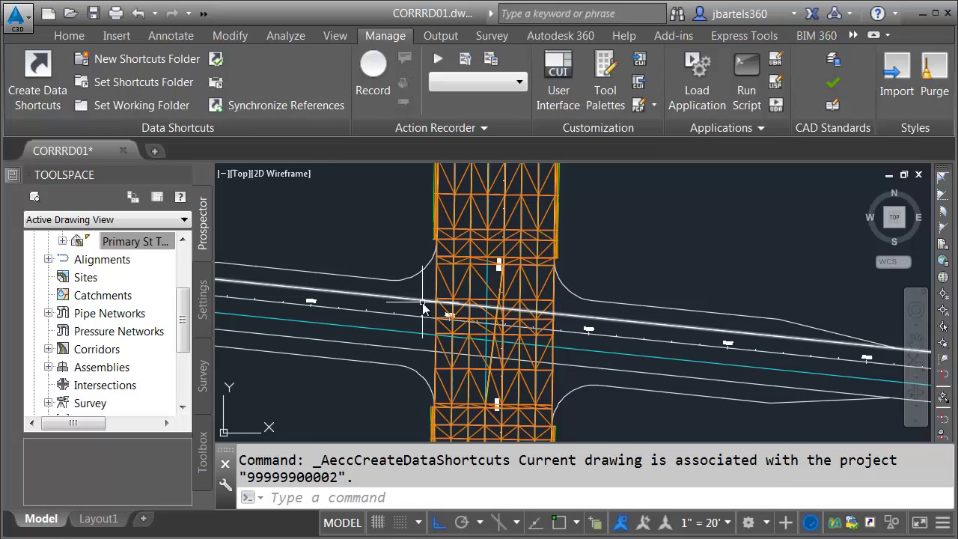
drag(183, 315, 184, 322)
scroll(183, 322, down, 2)
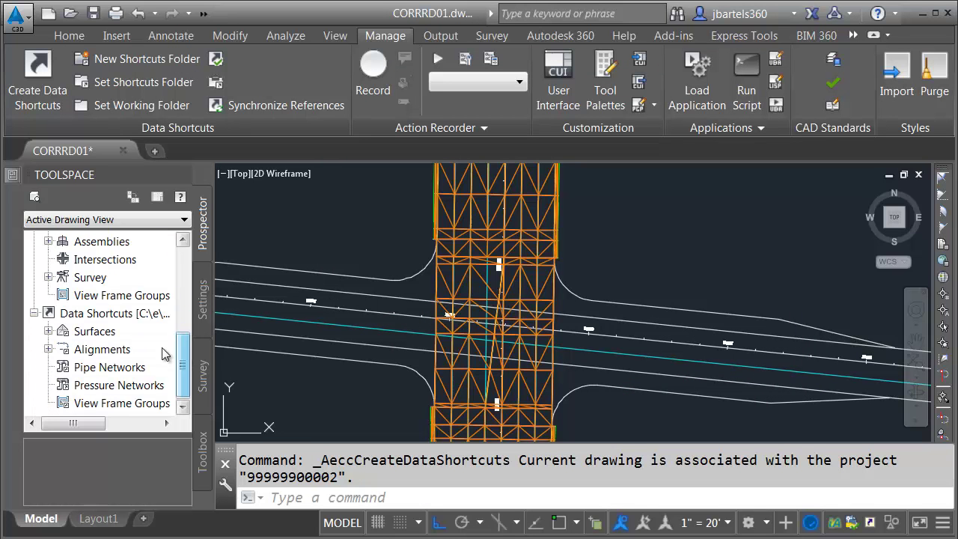
click(48, 331)
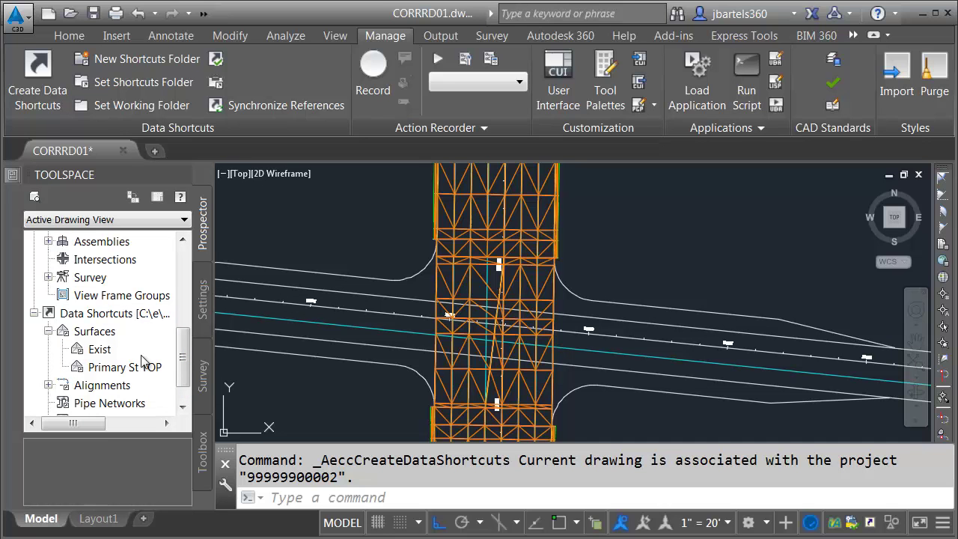
- Open the selected alignment's source drawing ALGNRD01 and center its street intersection
key(Escape)
key(Escape)
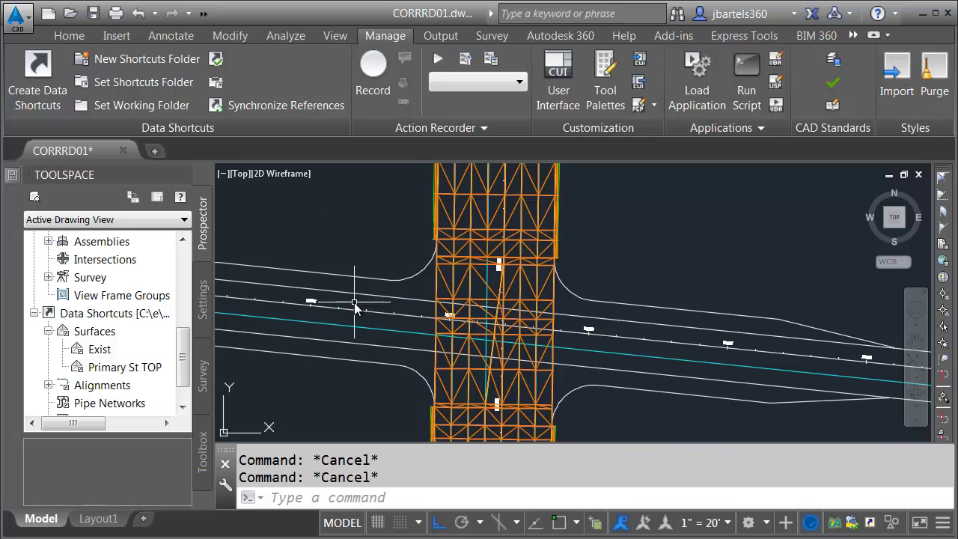
click(354, 314)
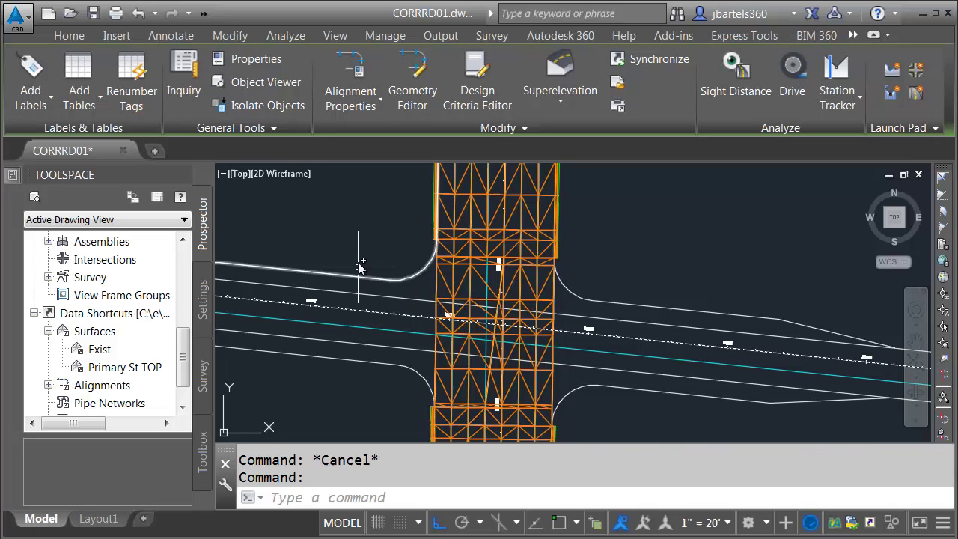
right_click(354, 191)
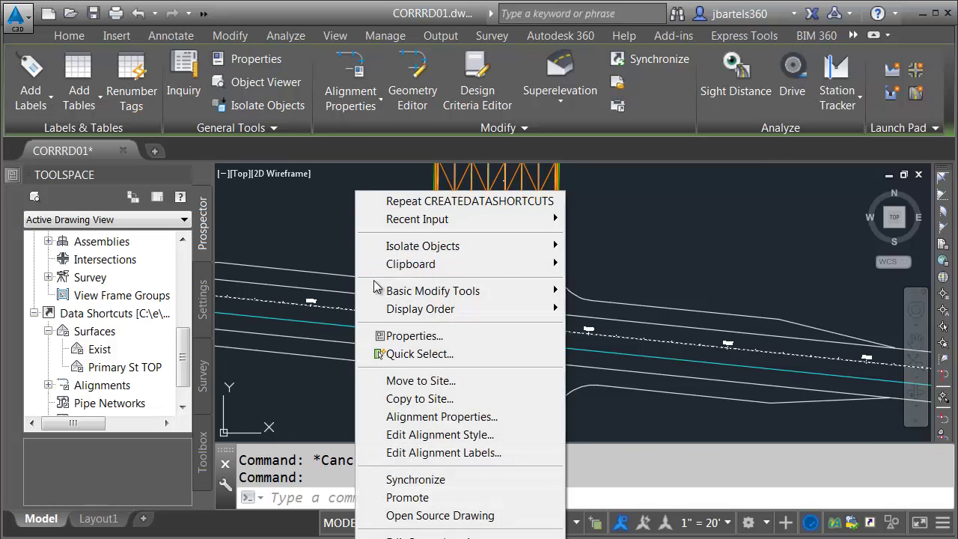
click(394, 515)
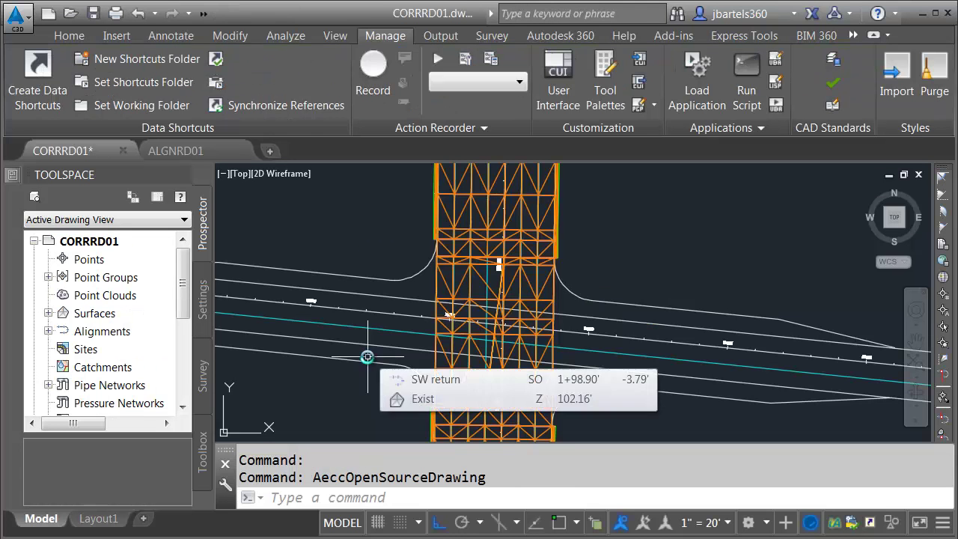
click(208, 152)
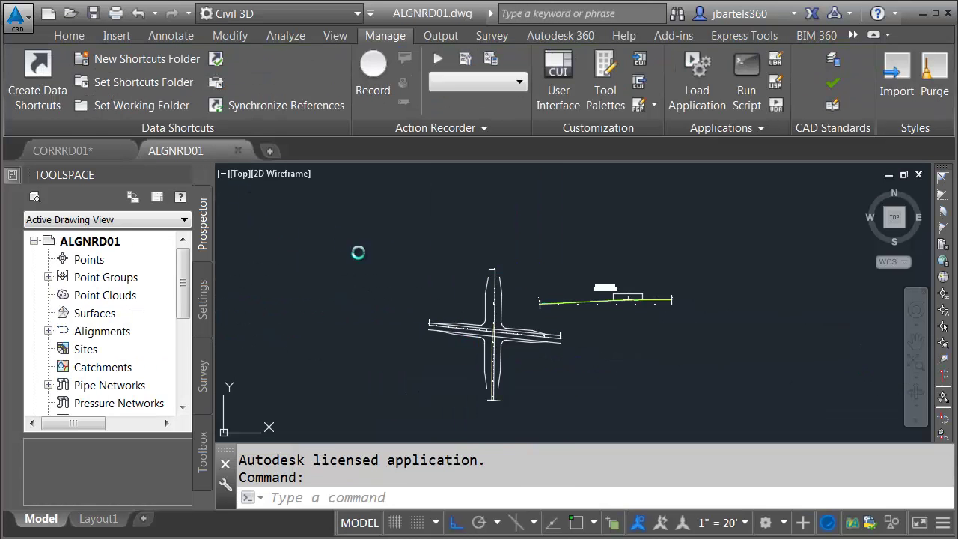
scroll(497, 333, up, 5)
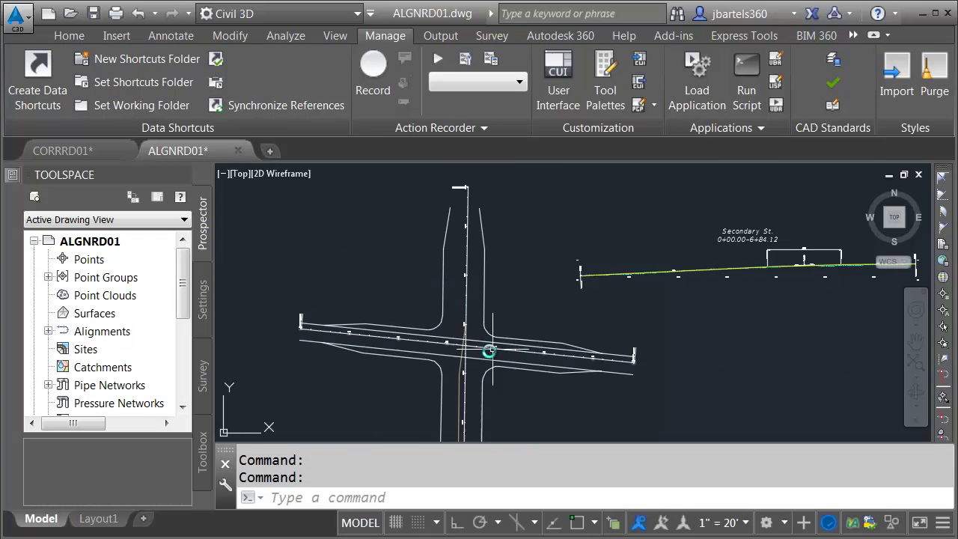
middle_drag(496, 340, 504, 326)
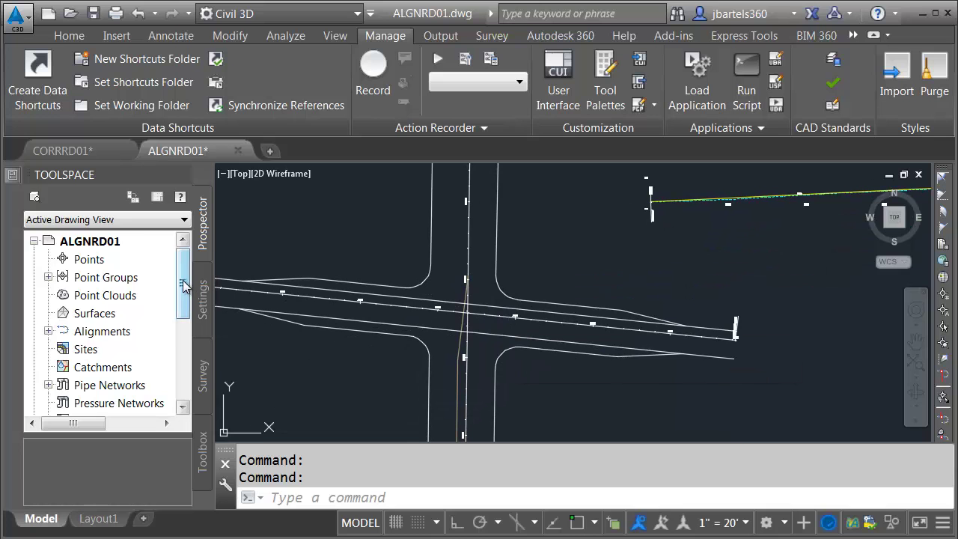
- Create a Primary St TOP surface reference in ALGNRD01 using the Border-Proposed [Purple] style
drag(184, 284, 184, 367)
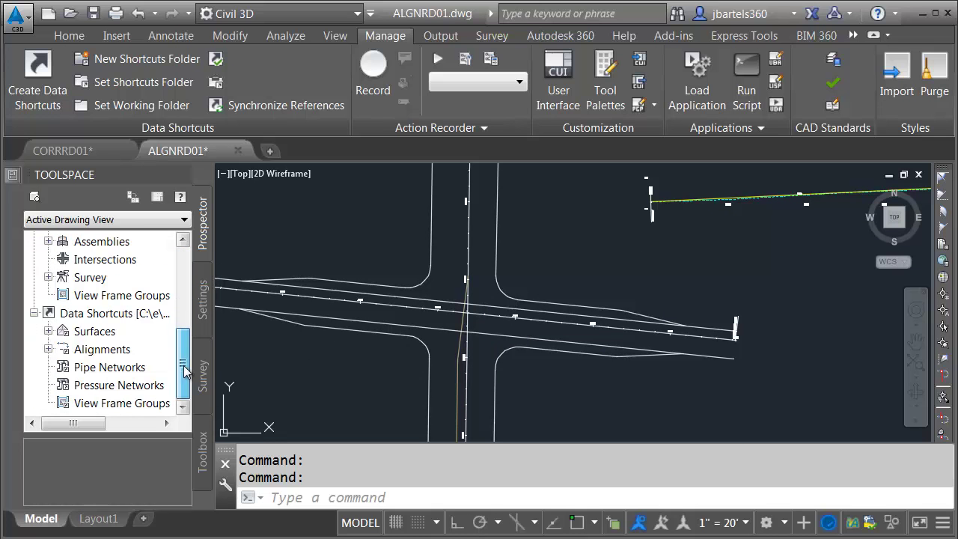
click(48, 331)
right_click(108, 368)
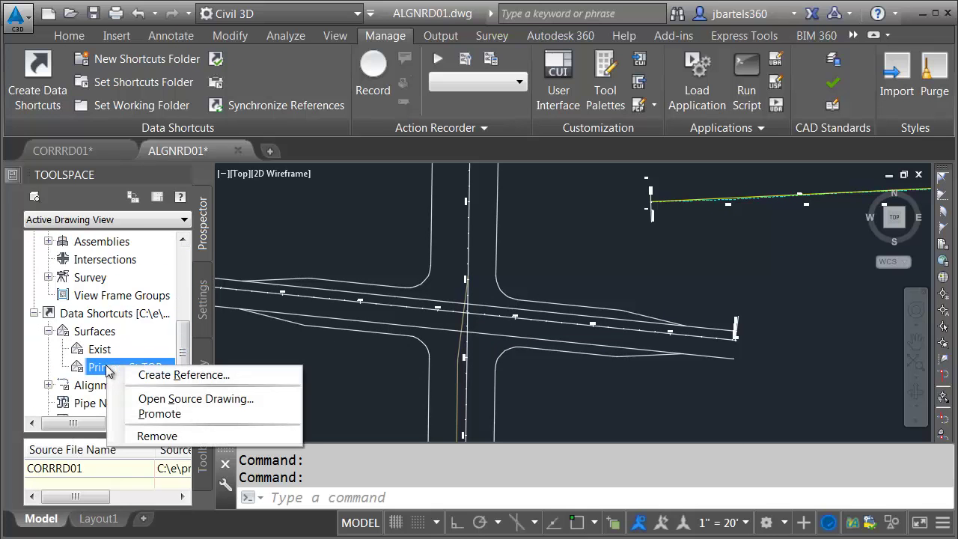
click(142, 374)
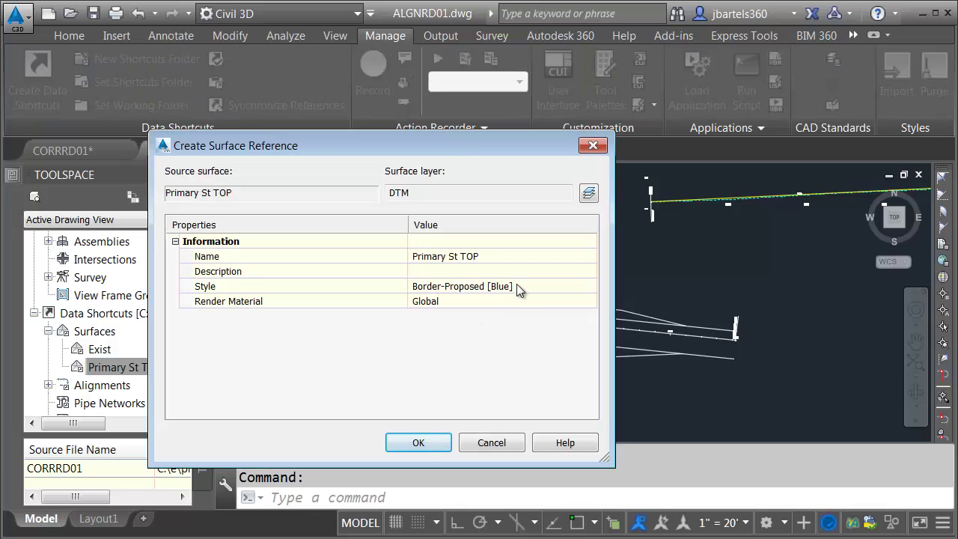
click(516, 286)
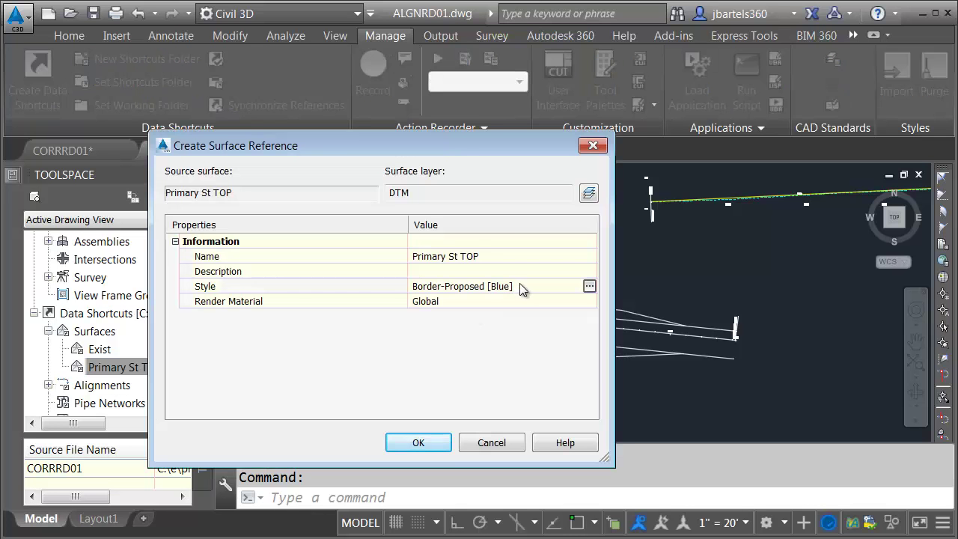
click(587, 287)
click(411, 123)
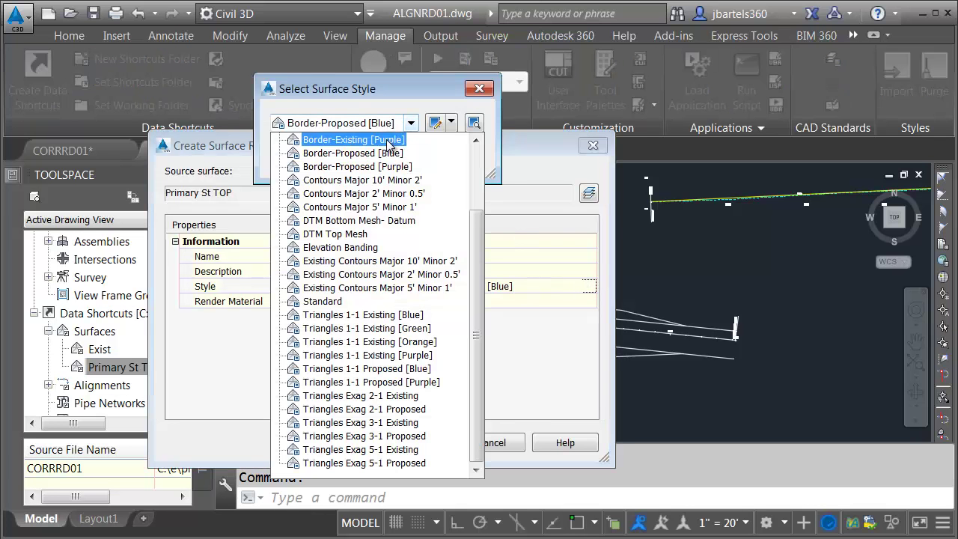
click(384, 167)
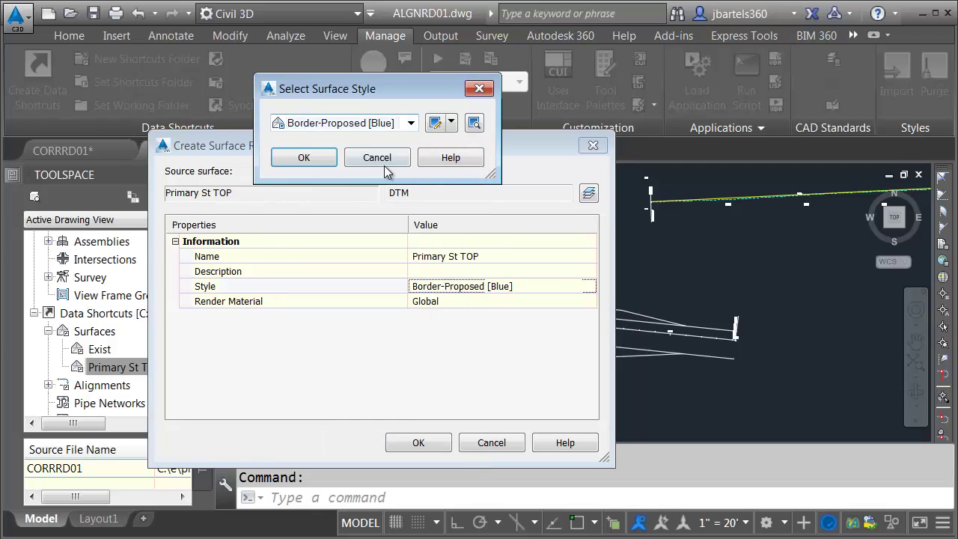
click(307, 159)
click(418, 443)
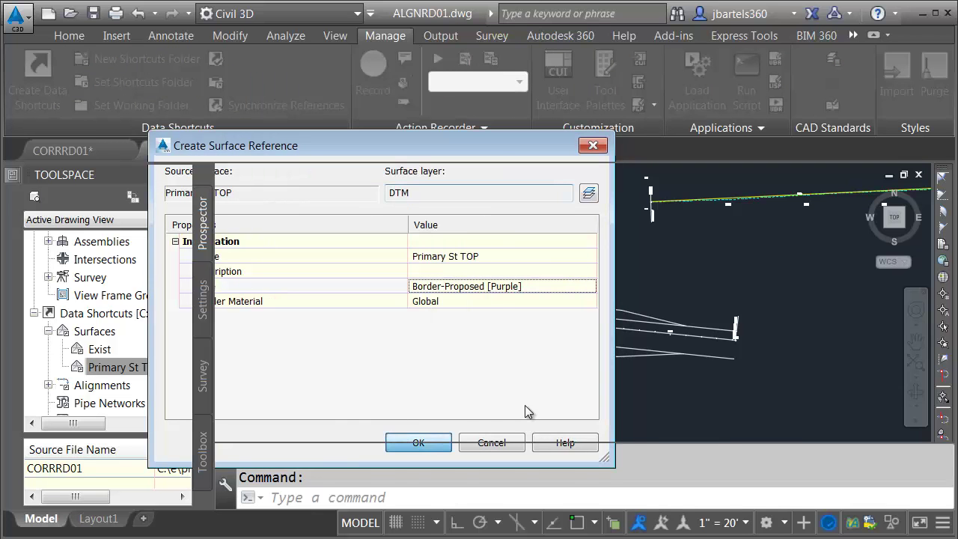
- Create a Primary St TOP surface profile along Secondary St. (2+90.21' to 3+74.53') in its profile view
key(Escape)
key(Escape)
scroll(442, 307, up, 5)
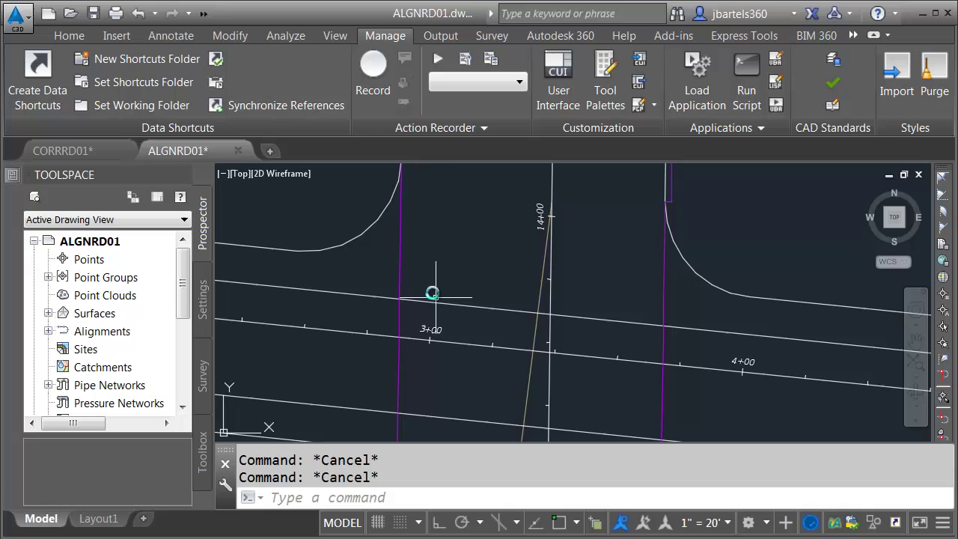
mouse_move(400, 274)
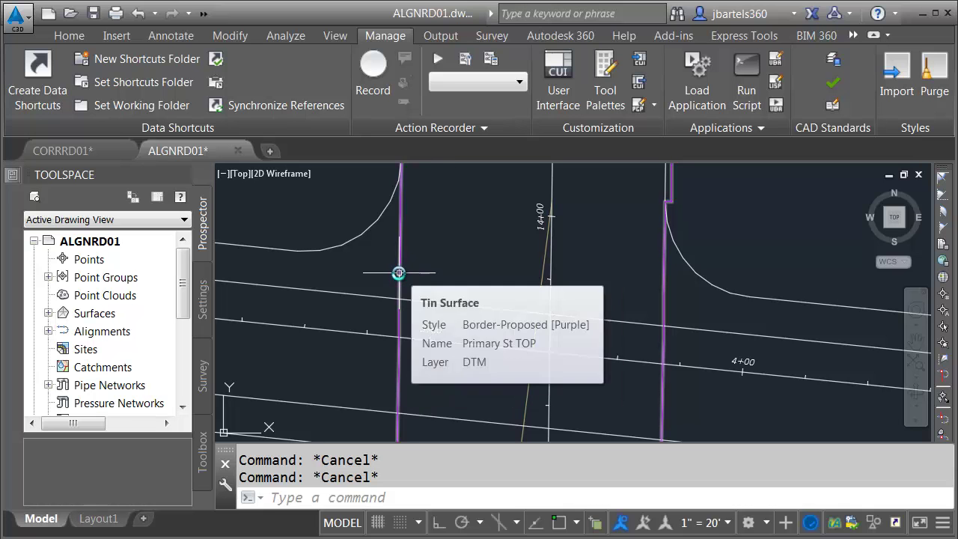
click(330, 329)
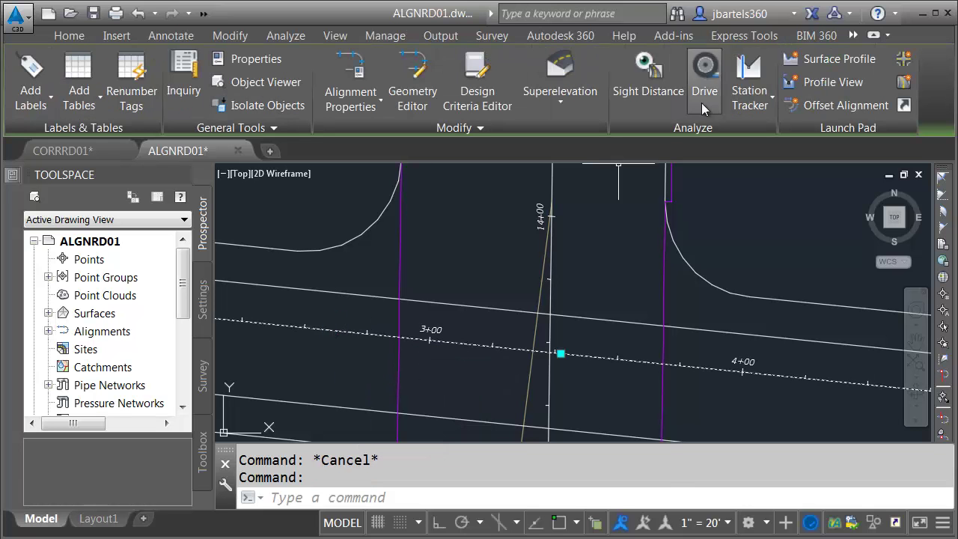
click(830, 59)
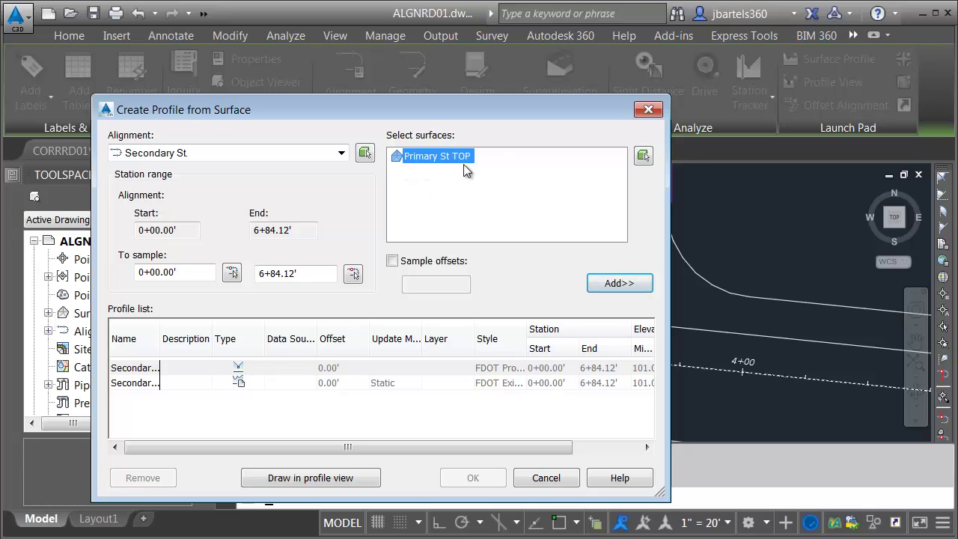
click(618, 283)
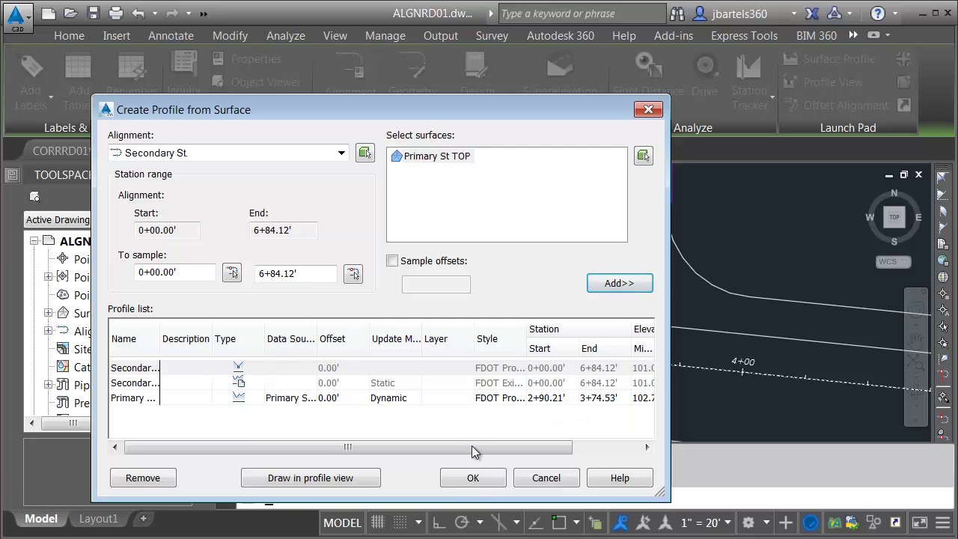
click(472, 479)
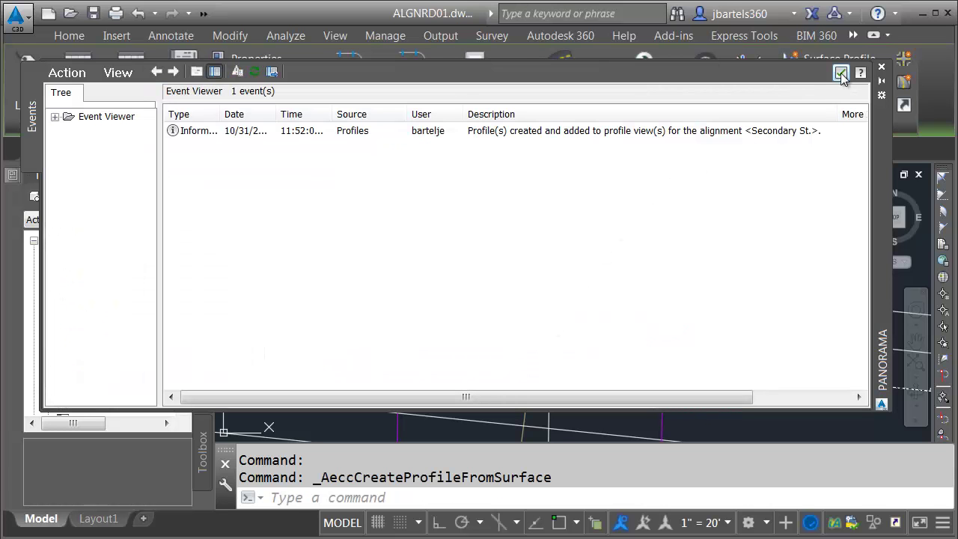
click(840, 72)
- Select the Secondary St - FG profile line and open its Geometry Editor layout tools
key(Escape)
key(Escape)
scroll(605, 289, down, 3)
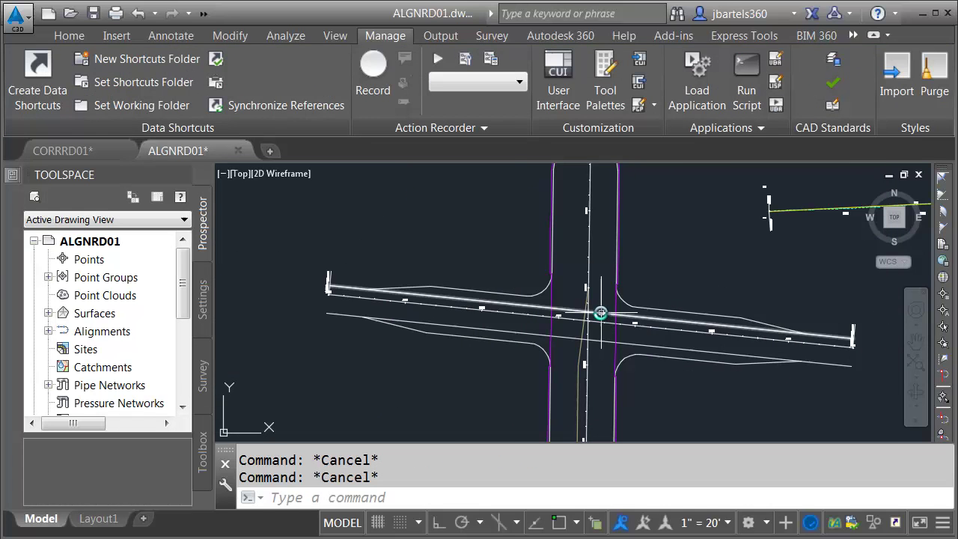
middle_drag(739, 269, 306, 344)
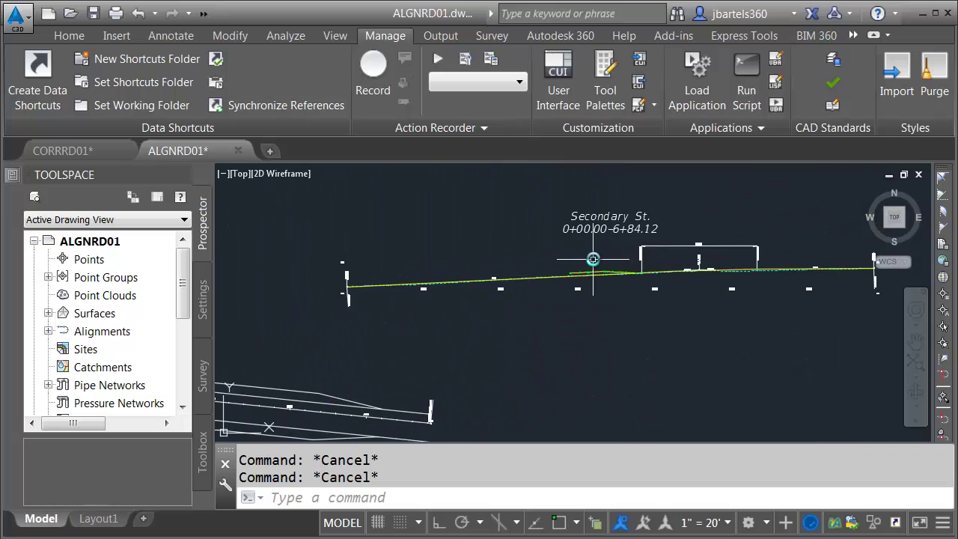
scroll(591, 284, up, 3)
scroll(591, 284, up, 3)
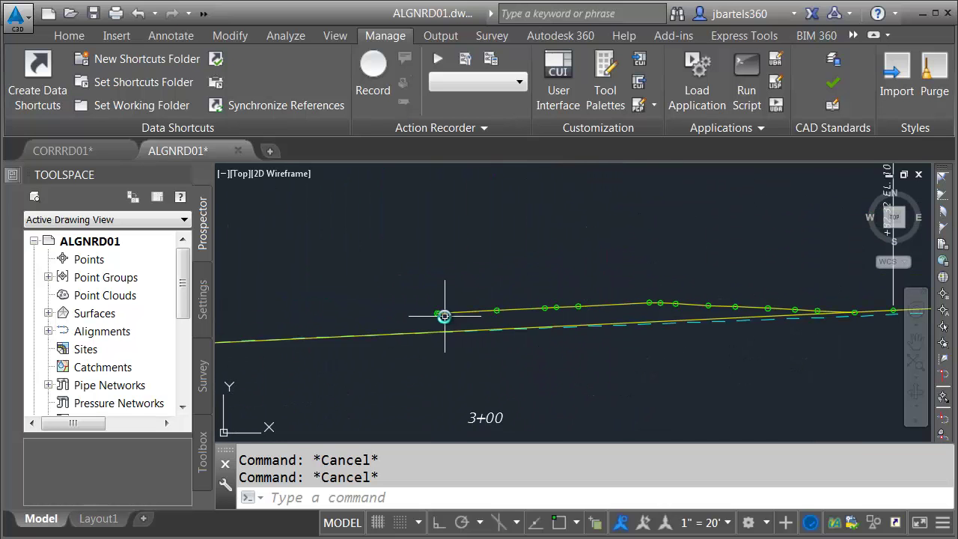
click(746, 315)
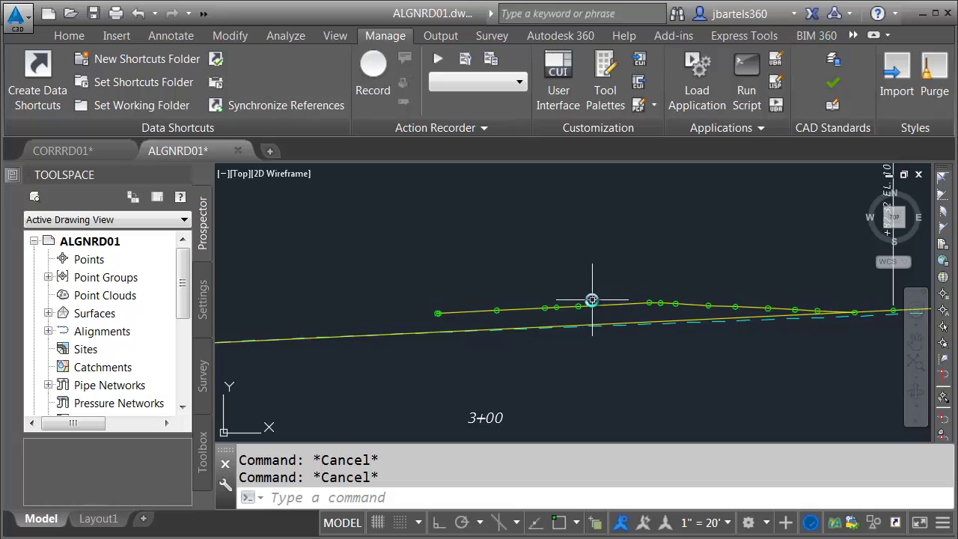
scroll(421, 310, up, 2)
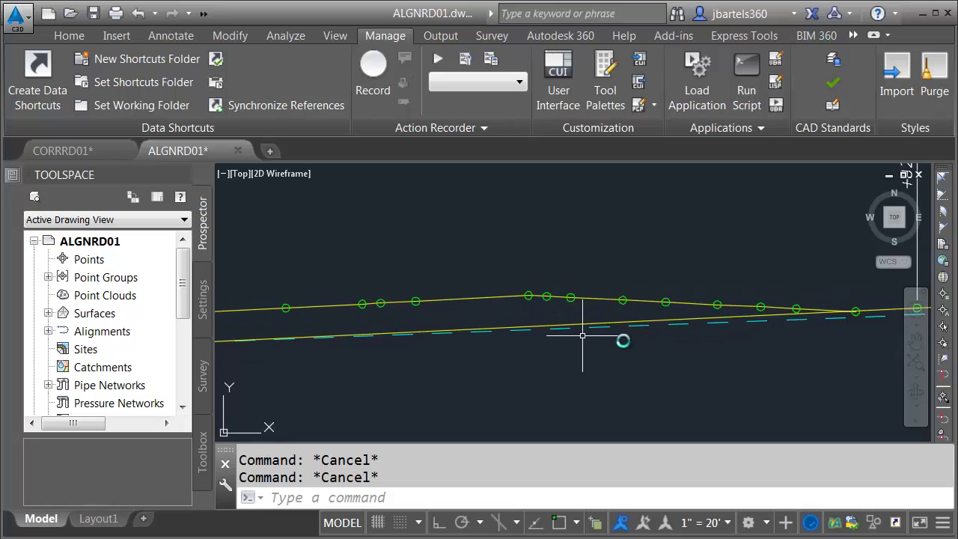
middle_drag(644, 338, 457, 335)
scroll(425, 317, up, 3)
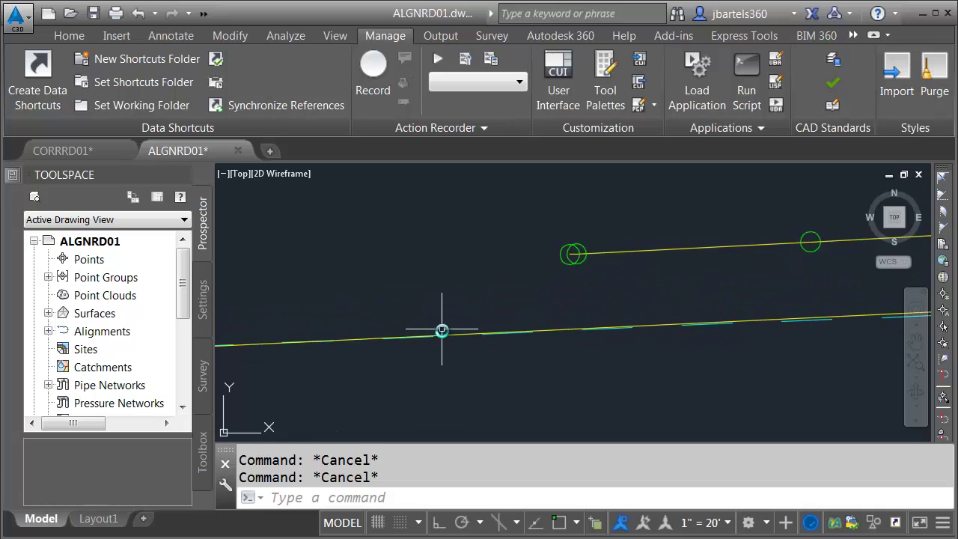
click(448, 333)
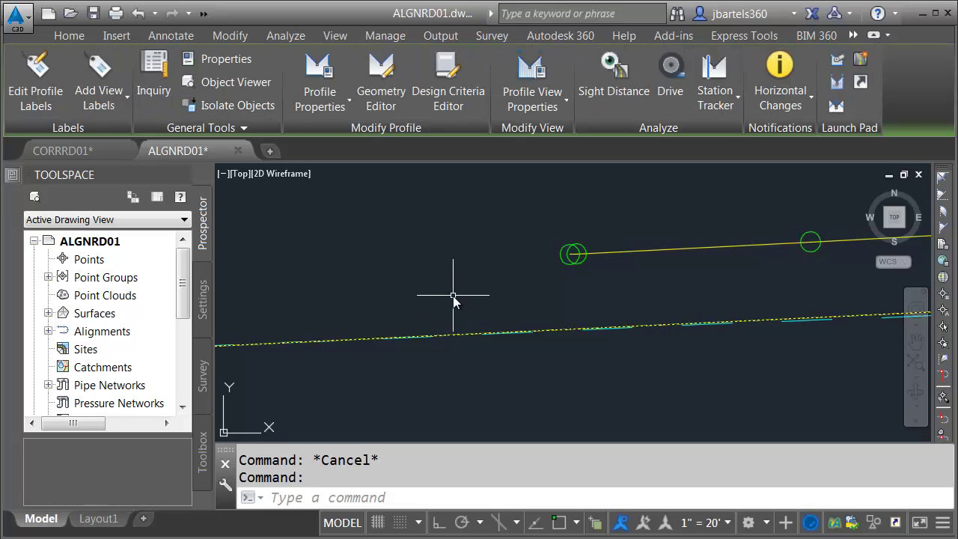
click(382, 67)
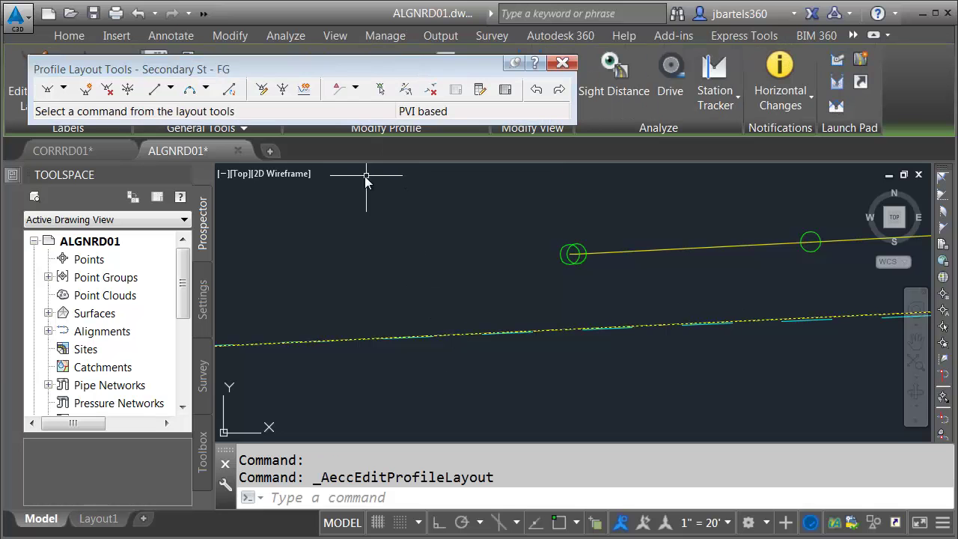
- Insert a PVI snapped to the first circled line end at station 2+90.21
click(86, 91)
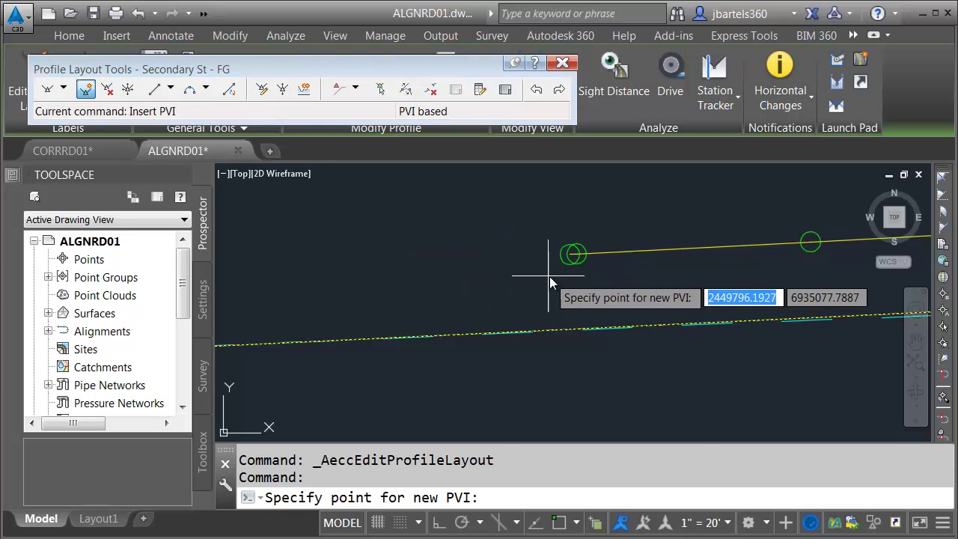
scroll(547, 278, up, 2)
shift+right_click(524, 277)
click(524, 364)
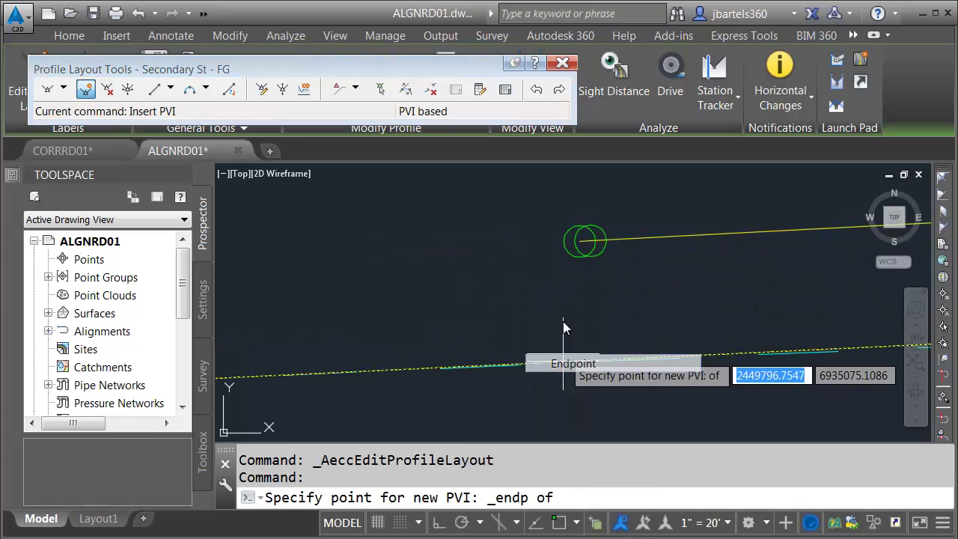
click(578, 249)
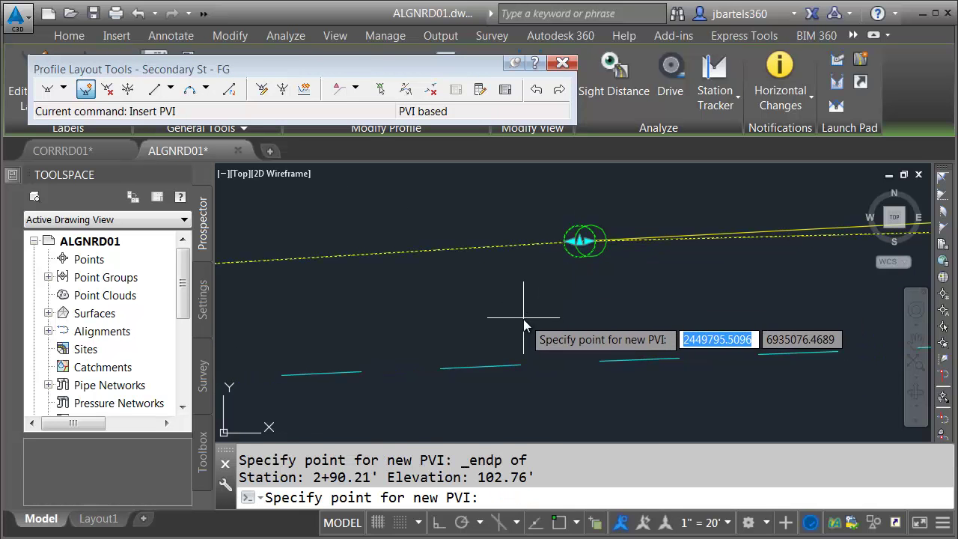
- Insert a second PVI snapped to the other circled line end at station 3+74.53
scroll(524, 319, down, 3)
scroll(526, 325, down, 2)
scroll(353, 304, up, 3)
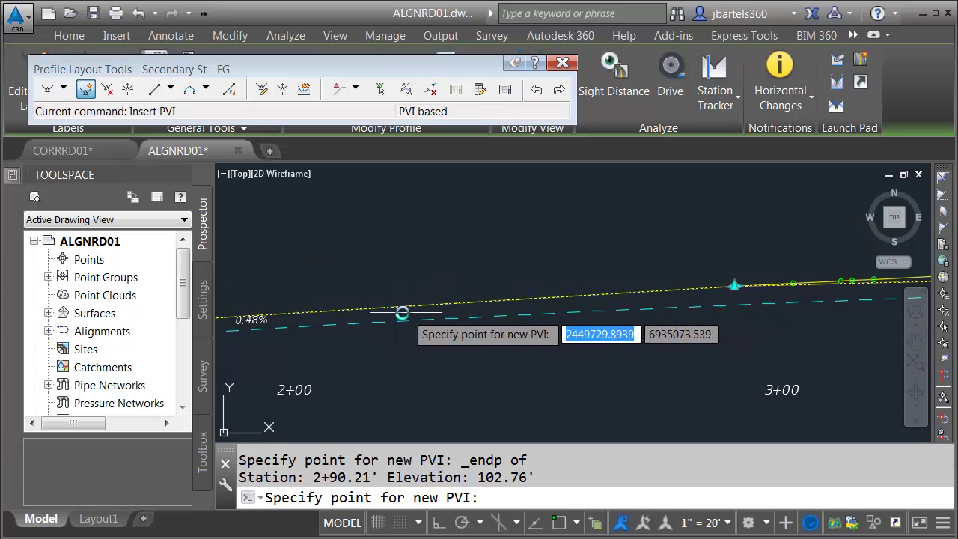
scroll(718, 290, up, 1)
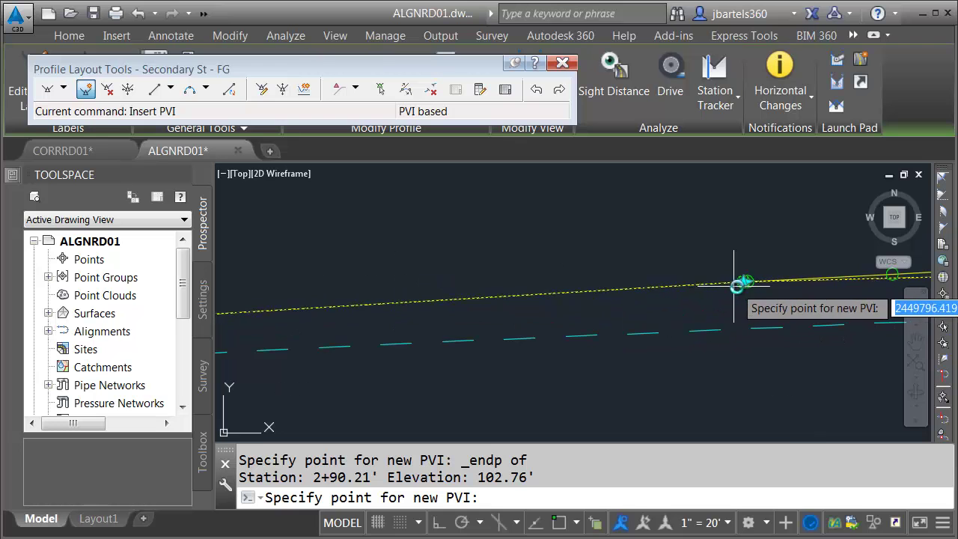
scroll(818, 315, down, 1)
middle_drag(818, 315, 466, 321)
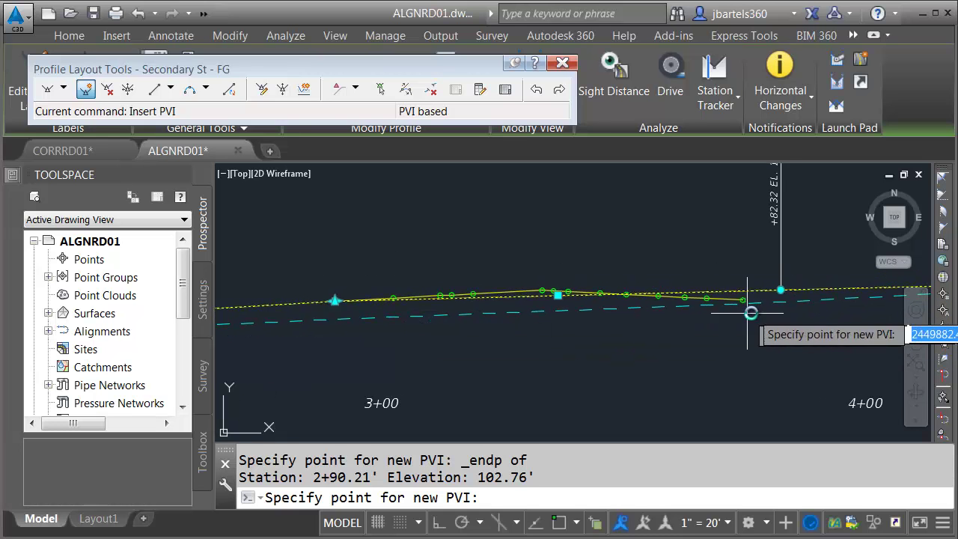
scroll(747, 300, up, 1)
scroll(707, 289, up, 2)
shift+right_click(708, 289)
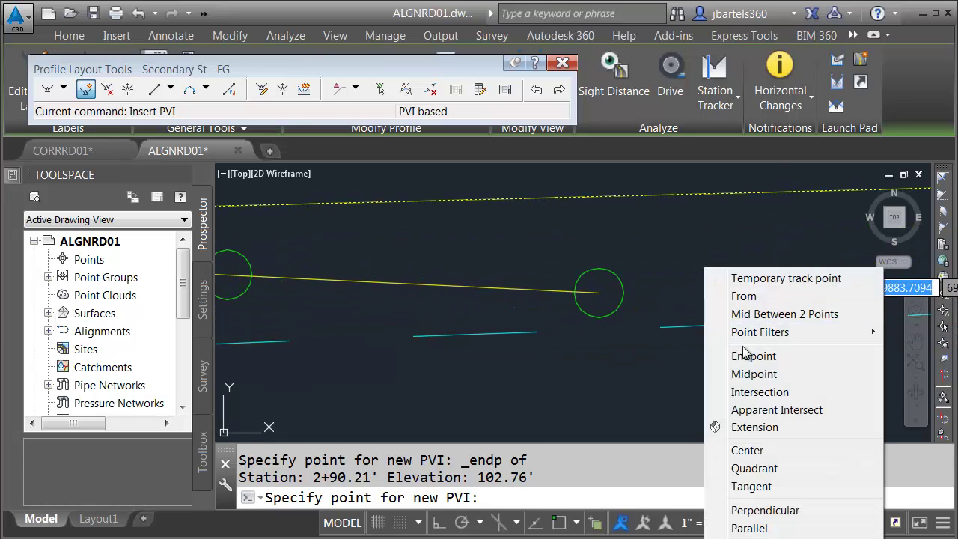
click(744, 349)
click(604, 275)
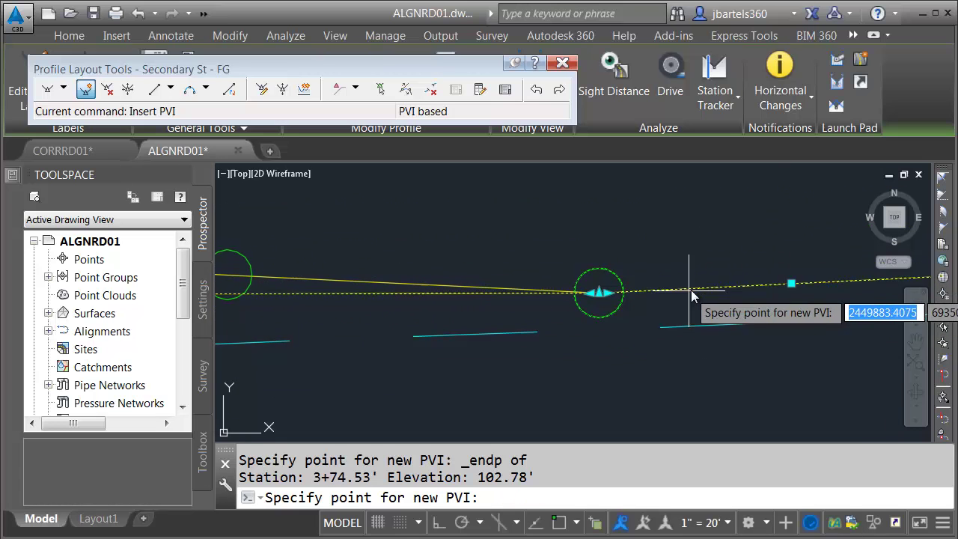
key(Escape)
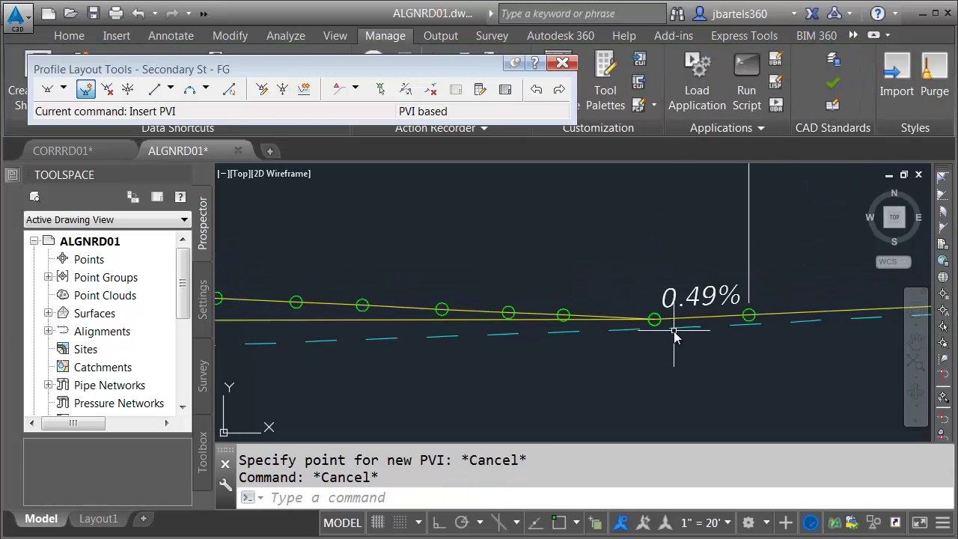
- Check the PI +90.21 label and 0.49% grade, then close the Profile Layout Tools
scroll(573, 332, down, 1)
scroll(561, 315, up, 3)
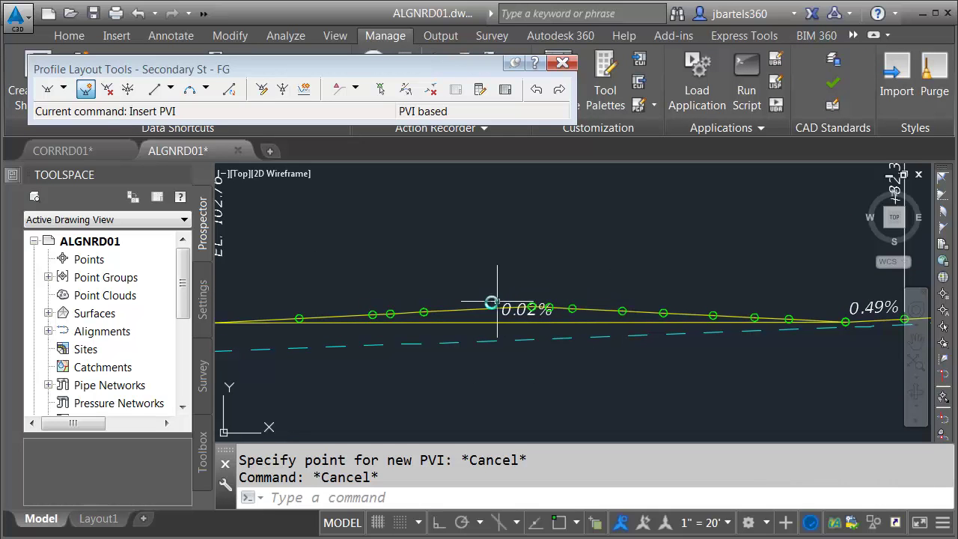
middle_drag(461, 350, 778, 337)
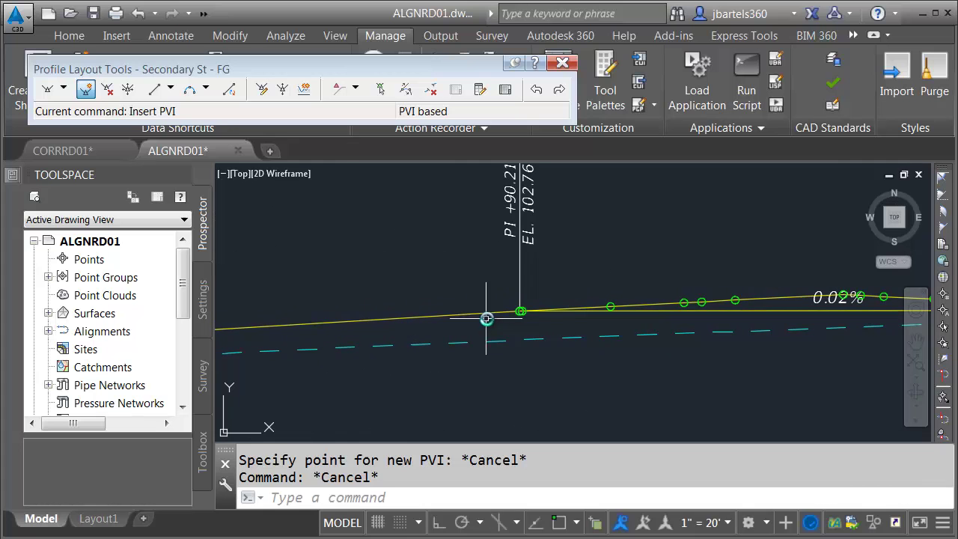
middle_drag(618, 329, 299, 333)
scroll(790, 308, up, 3)
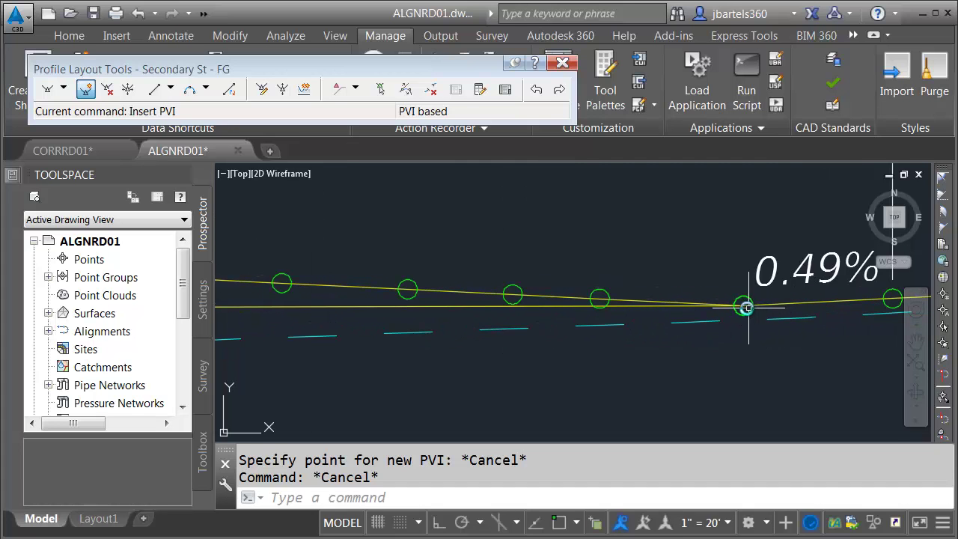
scroll(748, 307, down, 5)
key(Escape)
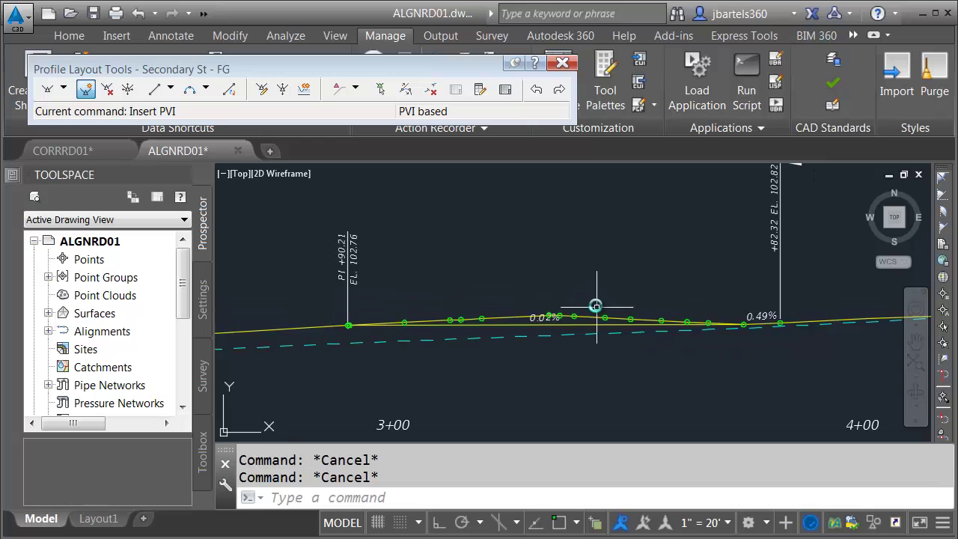
click(562, 63)
scroll(546, 265, down, 4)
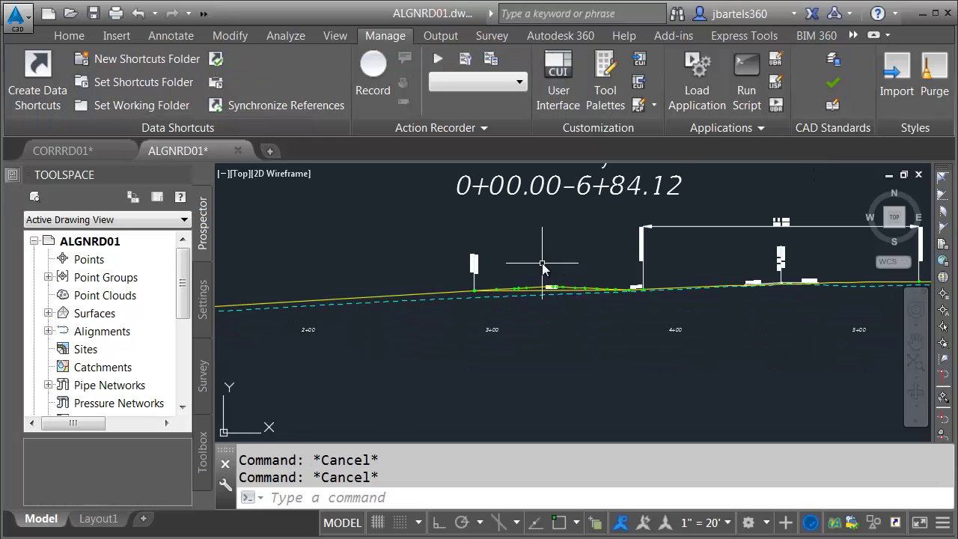
- Close the ALGNRD01 drawing, saving its changes
click(236, 151)
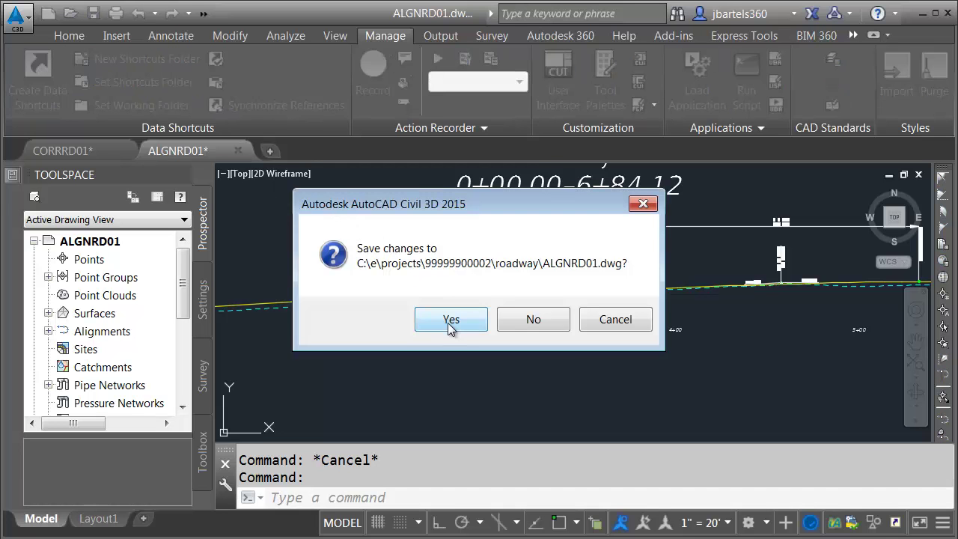
click(486, 333)
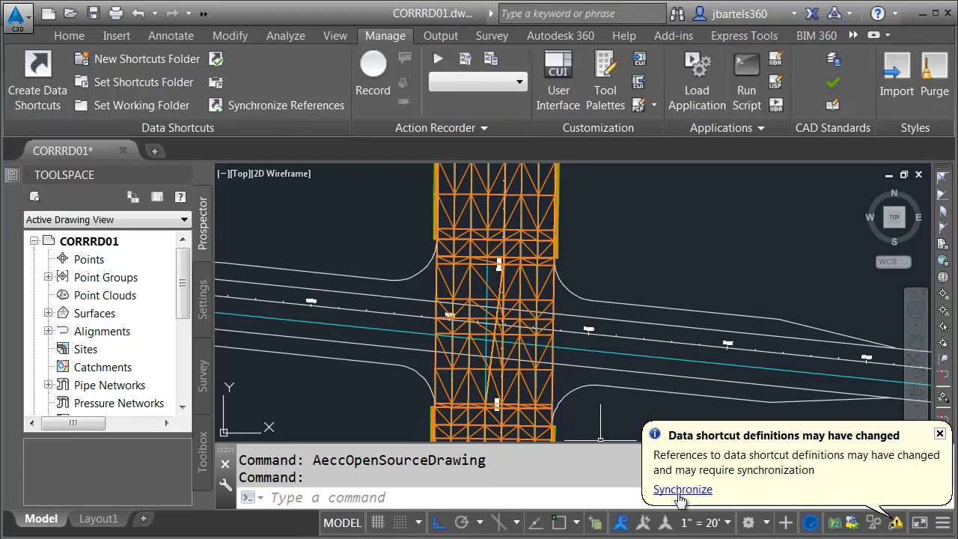
- Synchronize CORRRD01's data shortcuts for the Secondary St - FG profile and clear all Panorama events
click(682, 488)
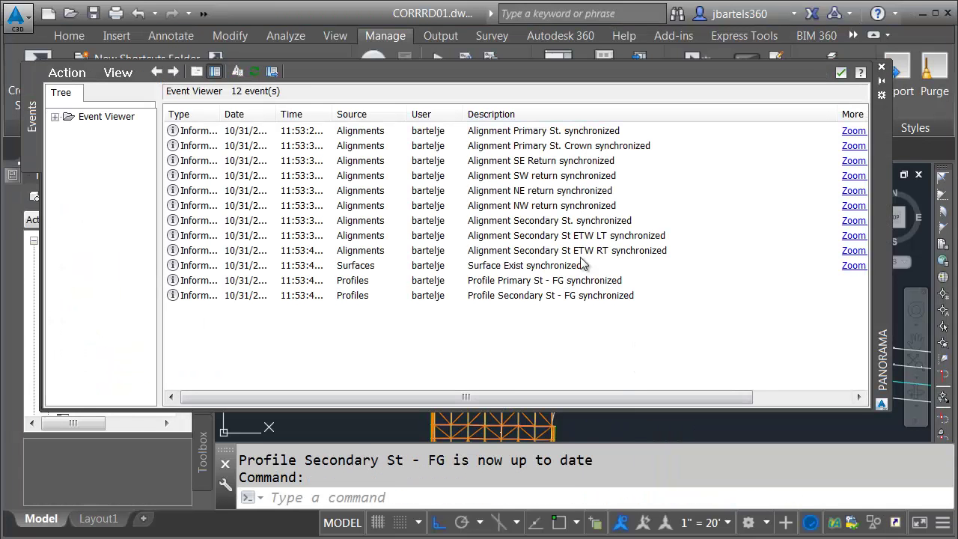
click(67, 72)
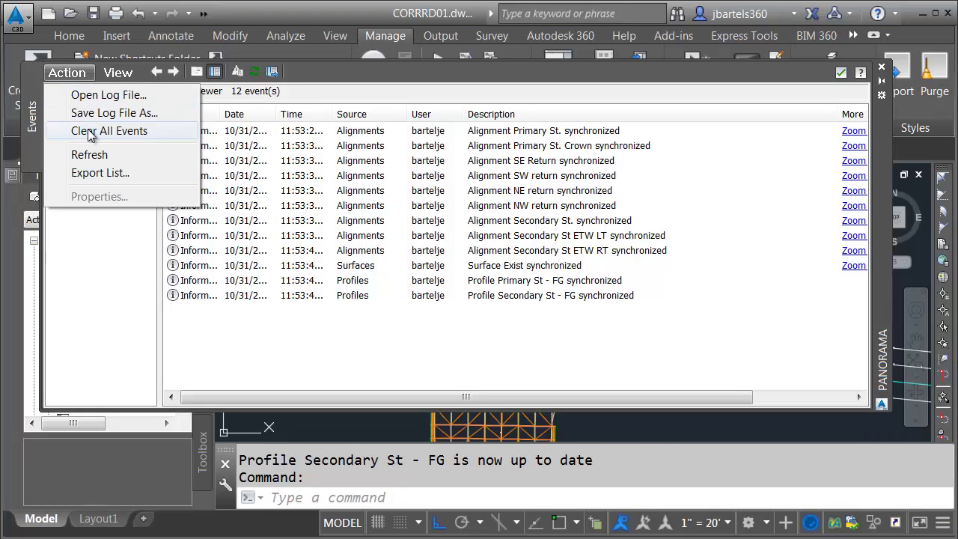
click(89, 130)
click(838, 73)
scroll(618, 265, down, 3)
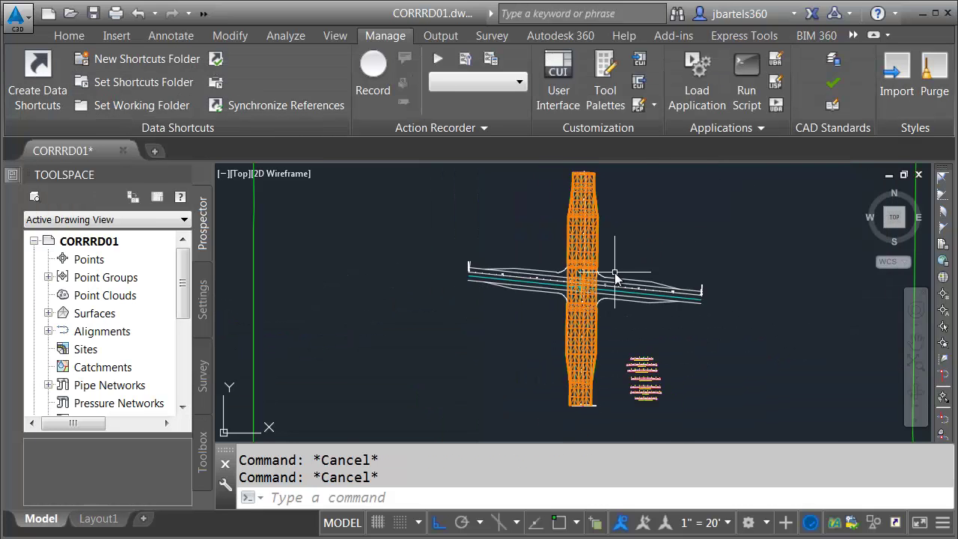
scroll(708, 261, down, 5)
middle_drag(708, 261, 303, 284)
scroll(663, 297, up, 8)
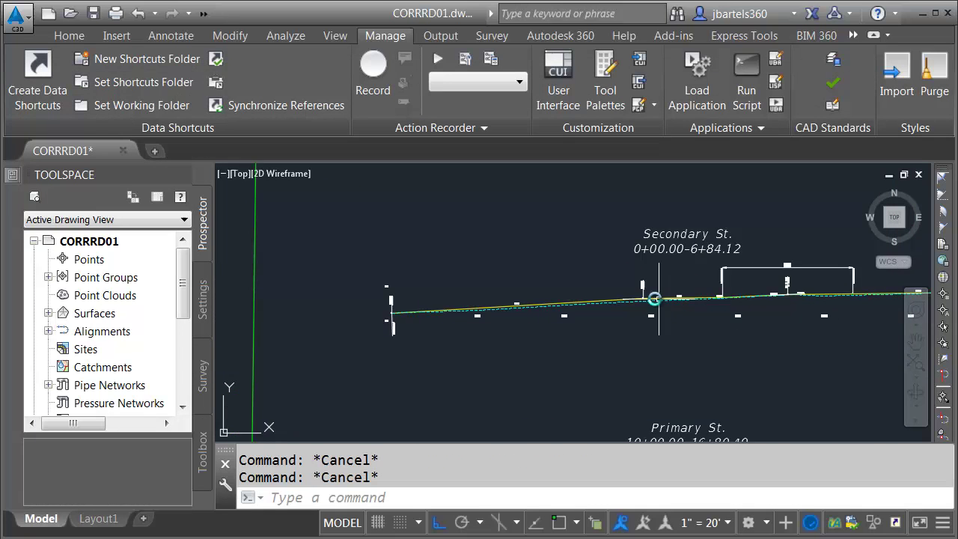
middle_drag(658, 304, 450, 292)
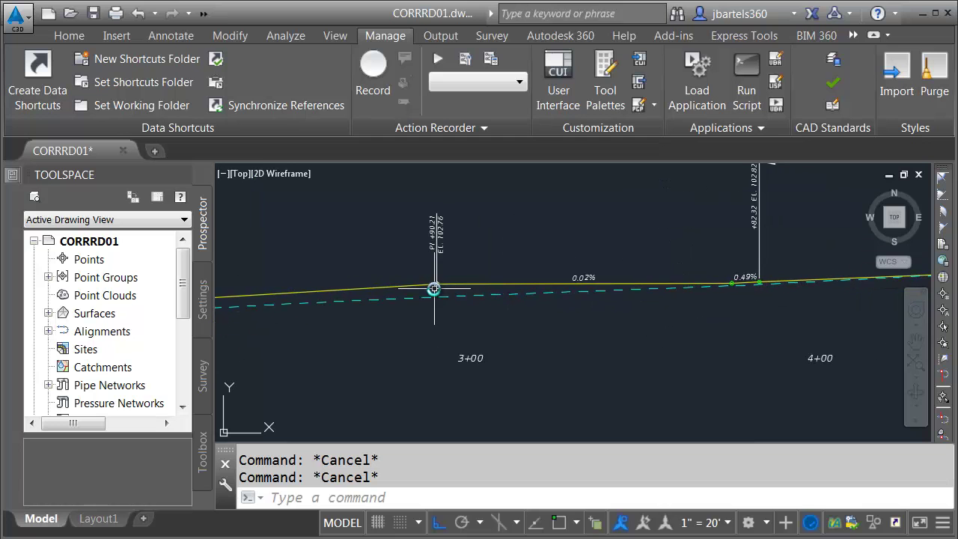
scroll(571, 316, down, 5)
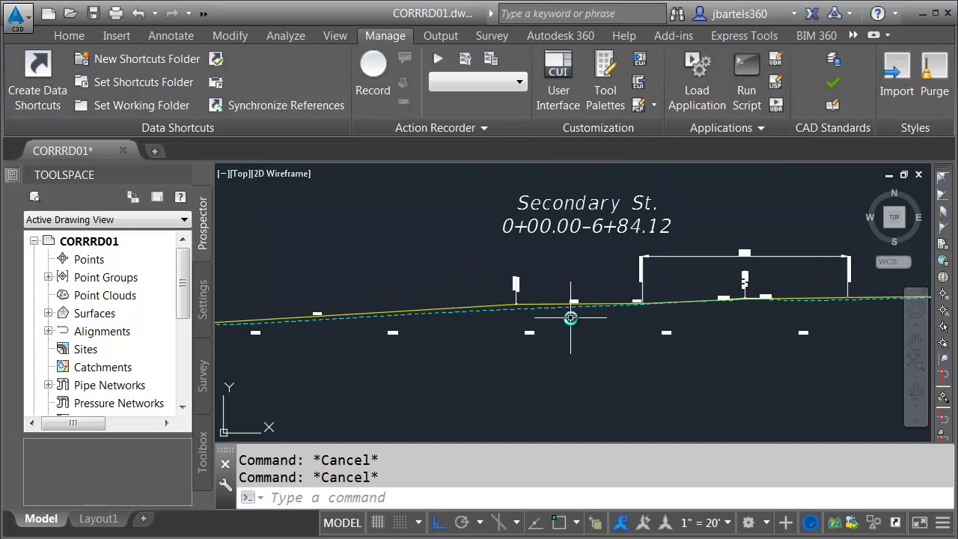
middle_drag(449, 334, 763, 296)
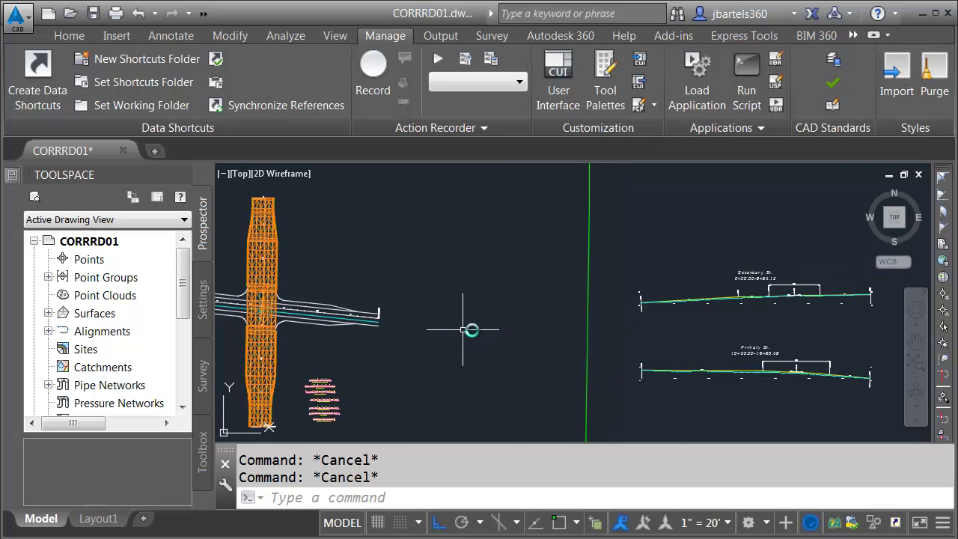
middle_drag(466, 331, 711, 334)
scroll(471, 307, up, 5)
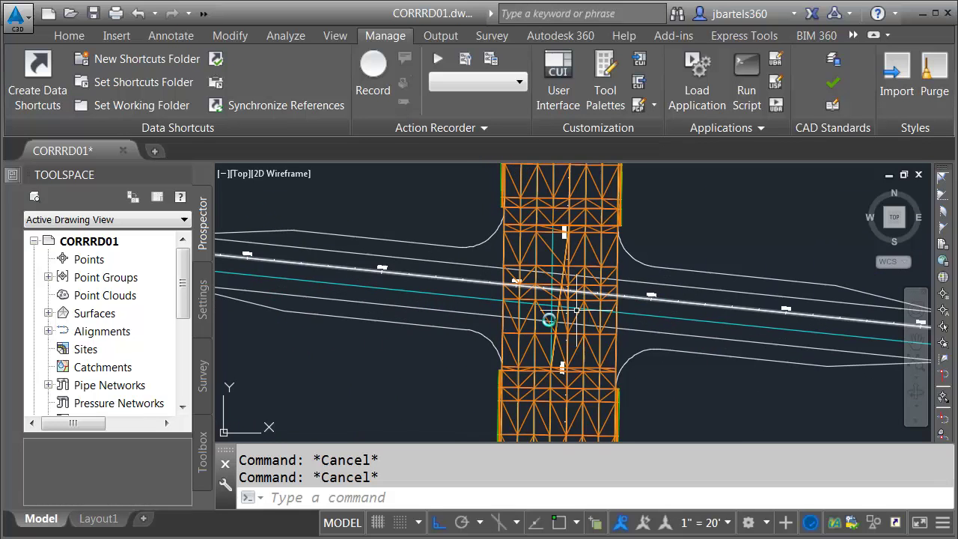
scroll(437, 337, down, 2)
middle_drag(436, 337, 472, 331)
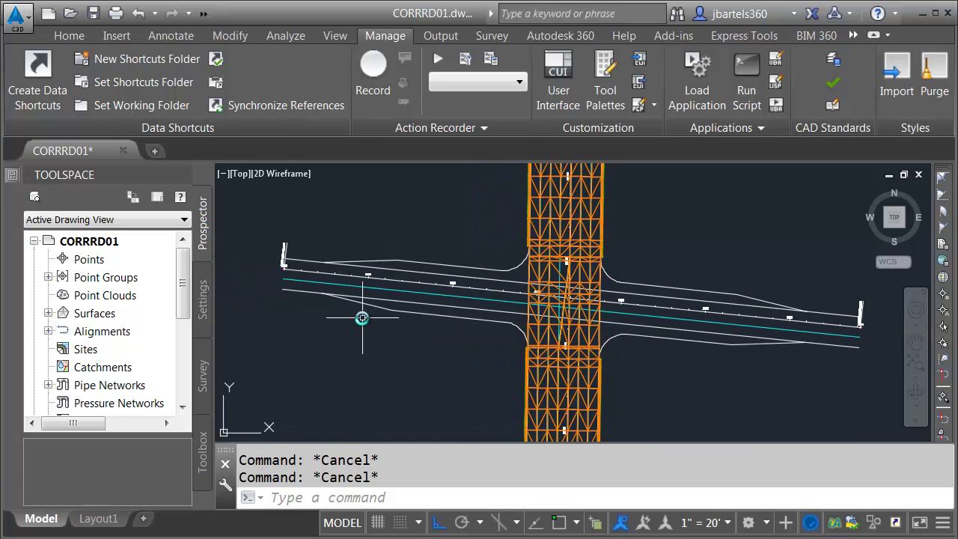